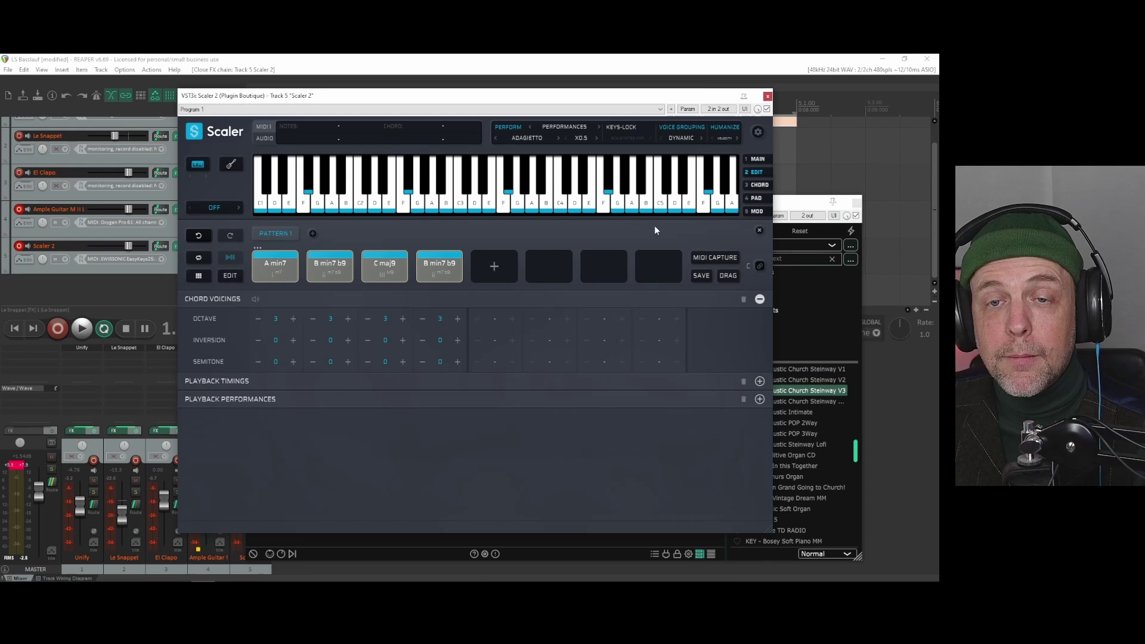
click(684, 200)
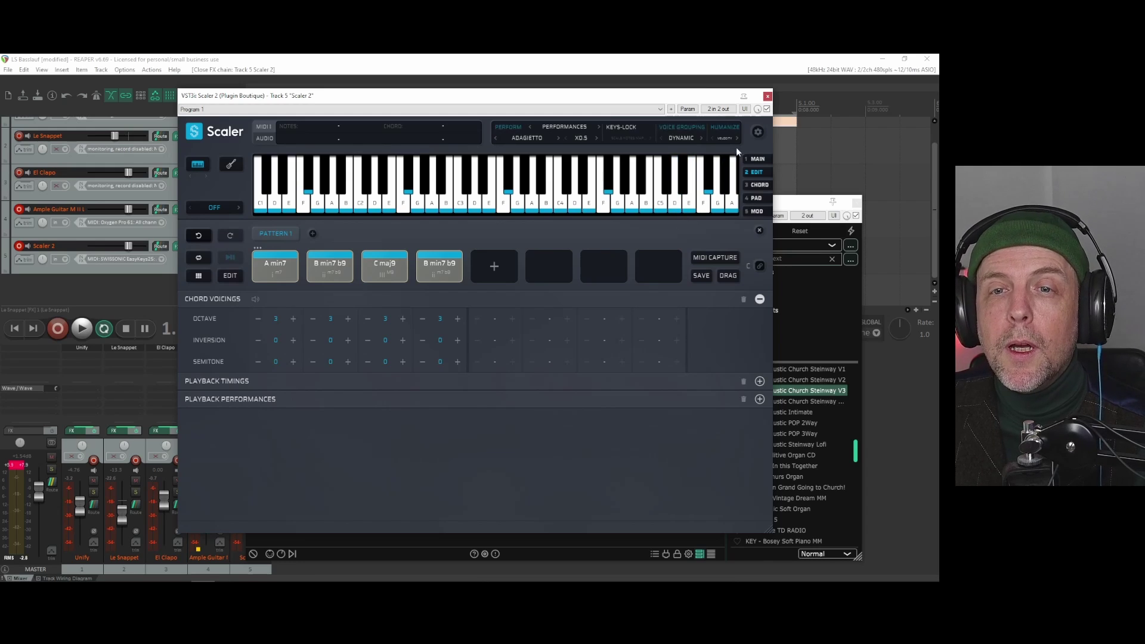
click(758, 132)
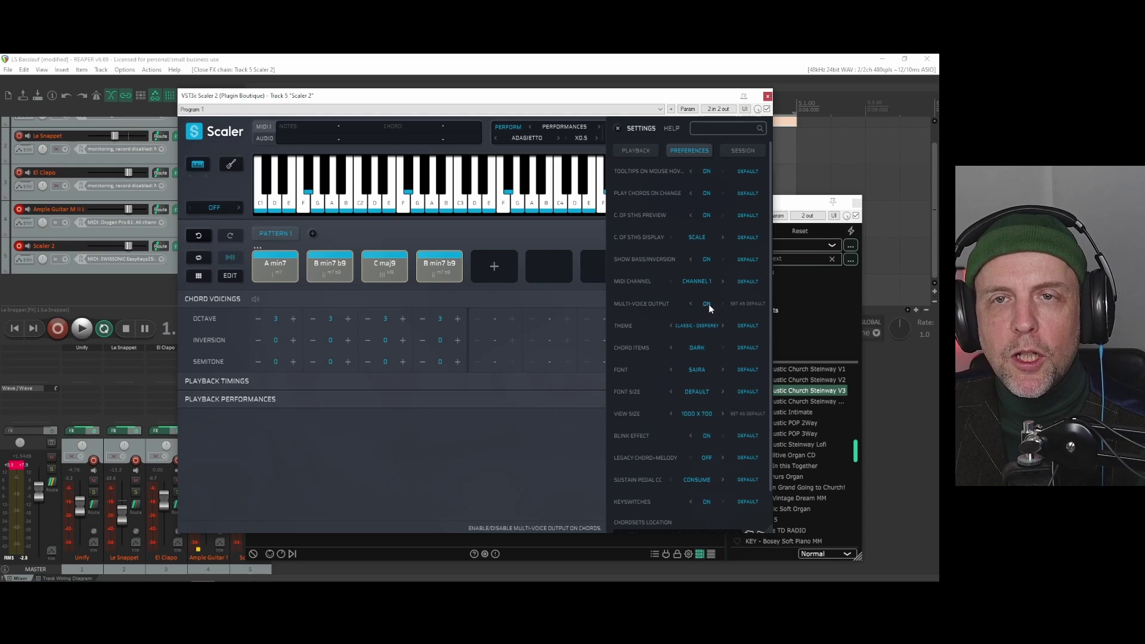
click(621, 128)
mouse_move(571, 97)
mouse_down()
mouse_move(618, 93)
mouse_move(631, 107)
mouse_up()
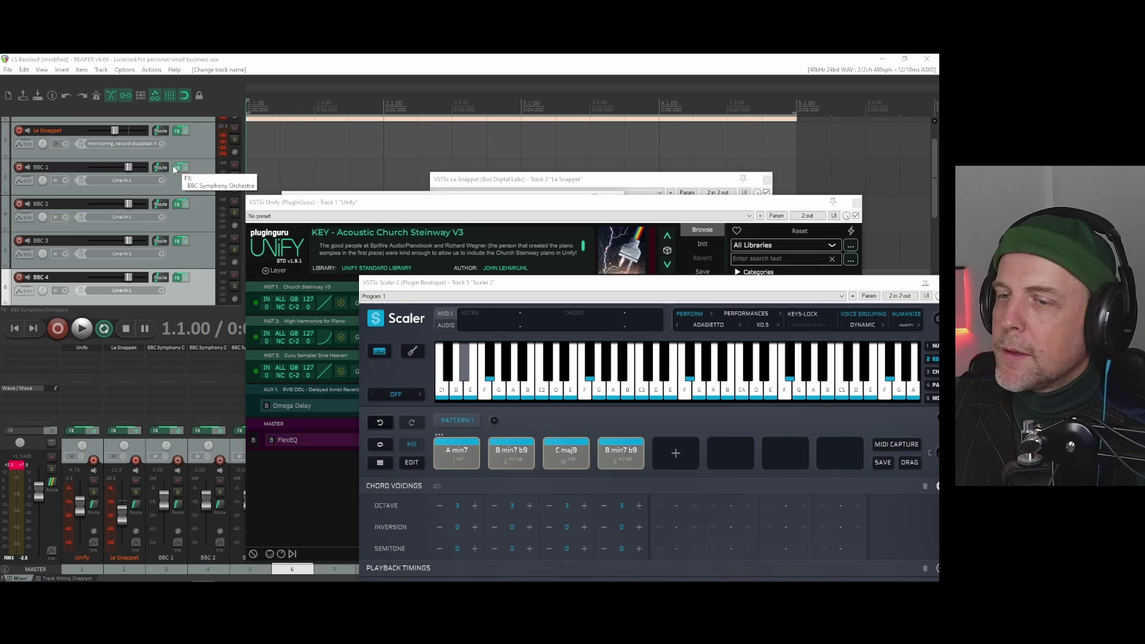
- Load the Basses section in BBC 1's BBC Symphony Orchestra instrument
click(186, 167)
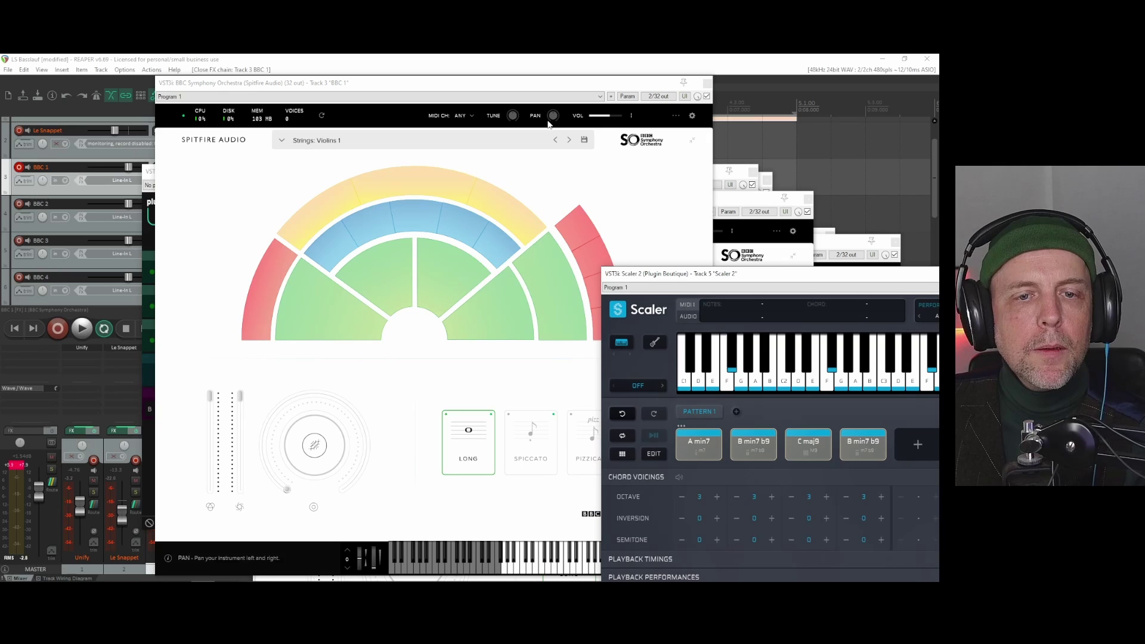
drag(552, 90, 454, 86)
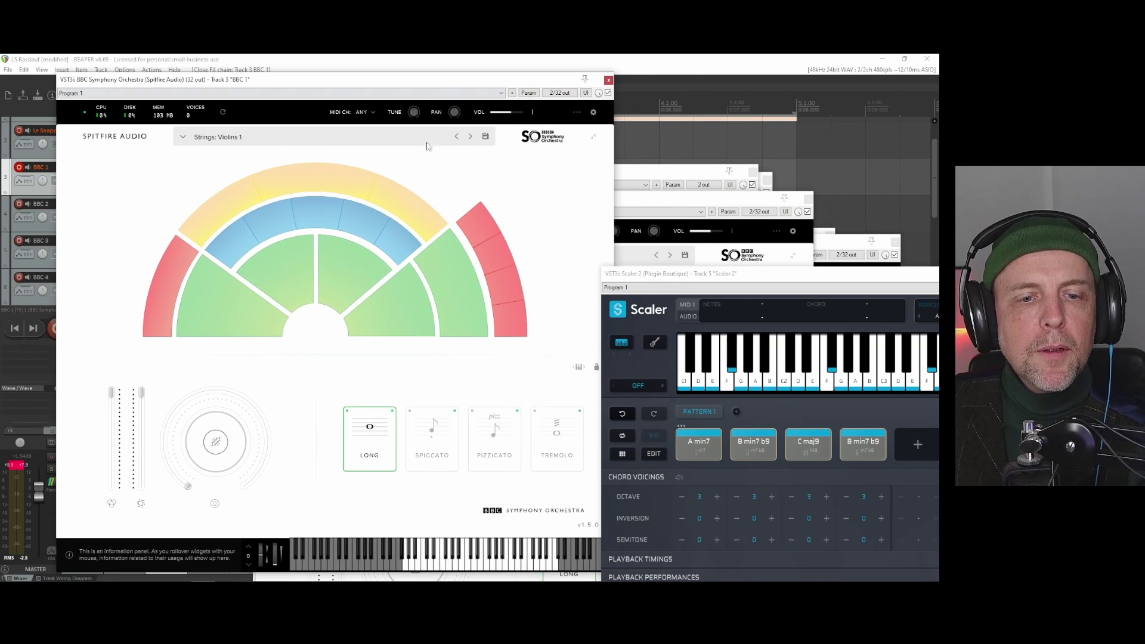
click(467, 311)
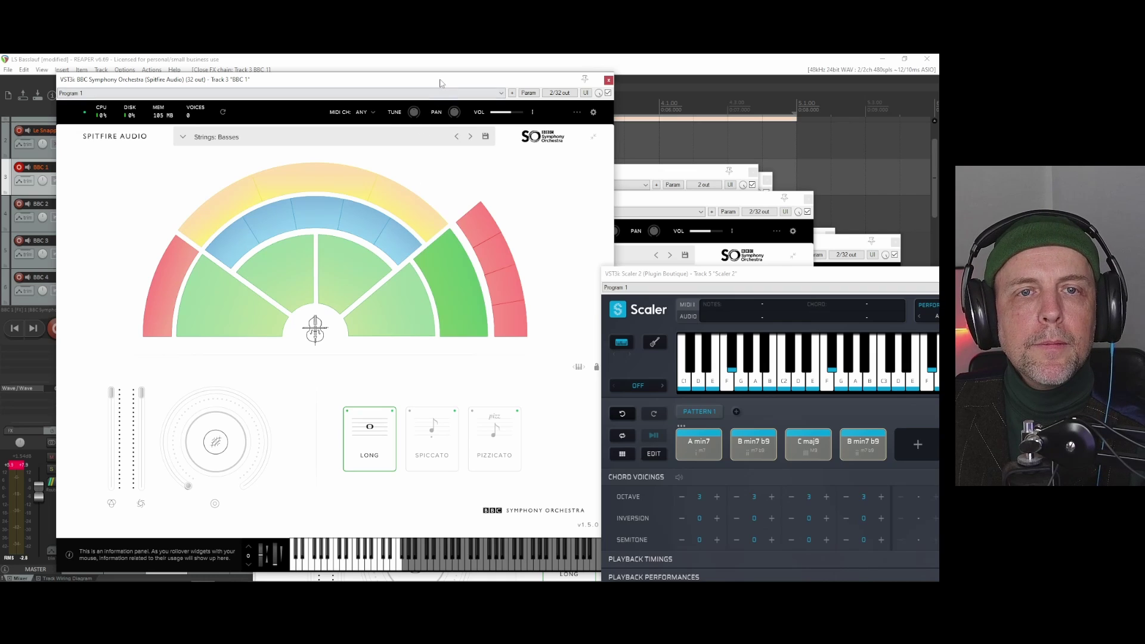
drag(440, 83, 683, 124)
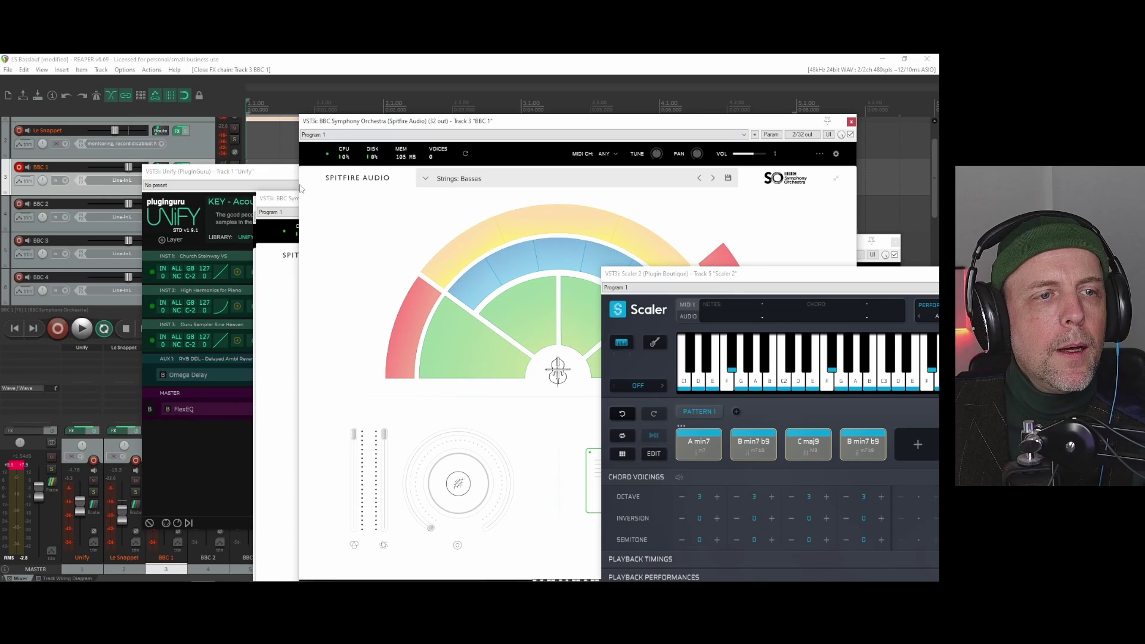
- Load Celli on BBC 2 and bring the Violas and Violins 1 windows forward
click(217, 172)
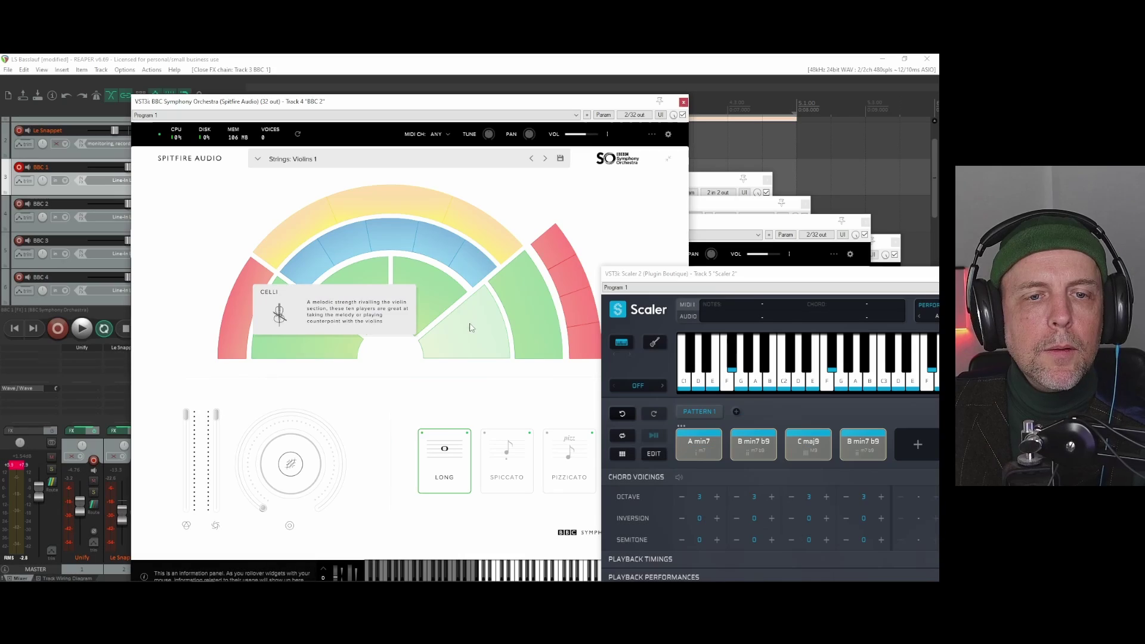
click(470, 327)
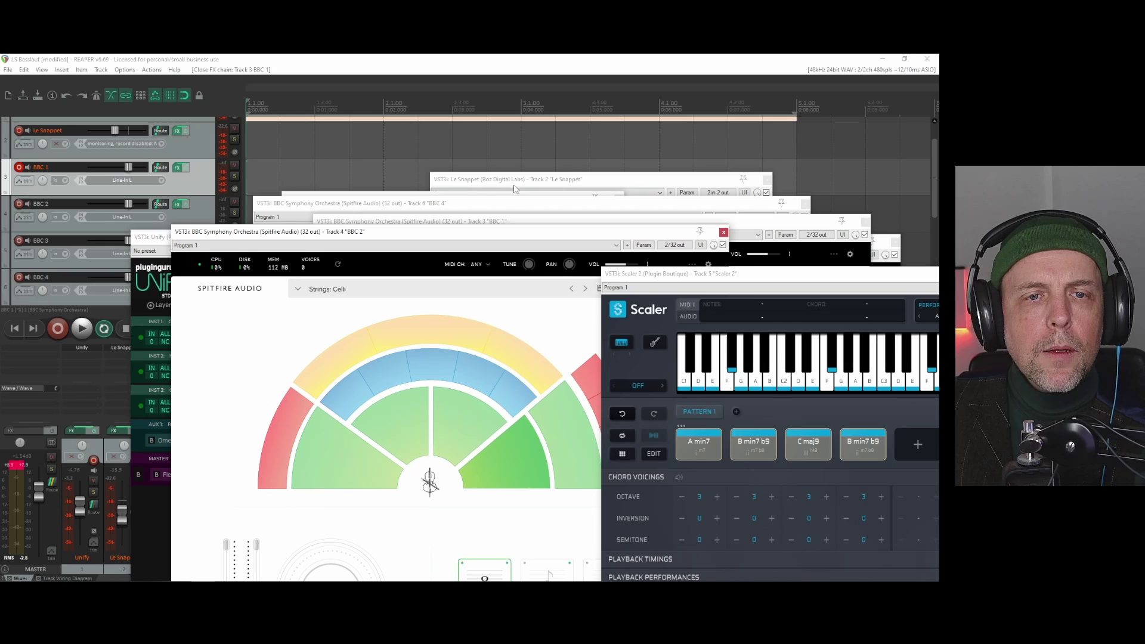
click(480, 221)
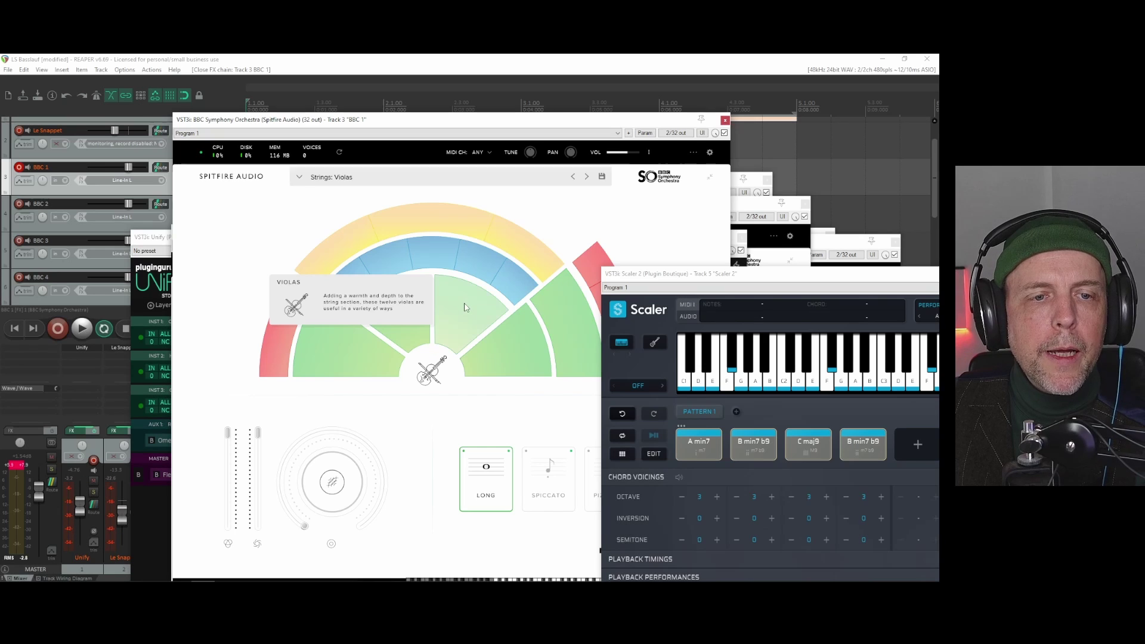
drag(462, 130, 335, 137)
click(483, 184)
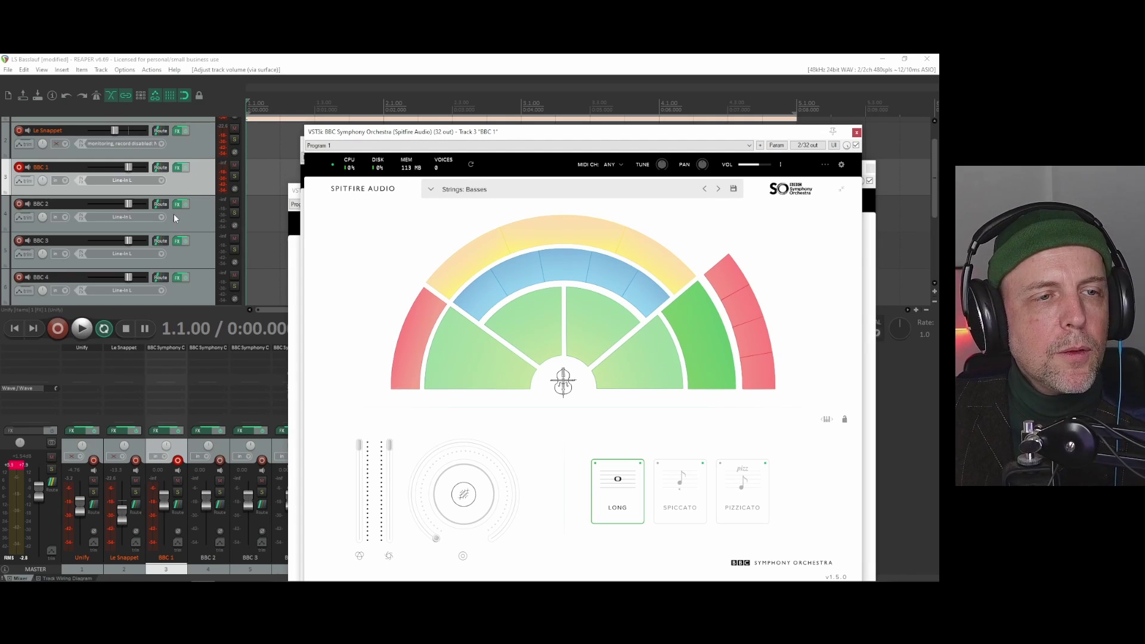
scroll(179, 197, up, 1)
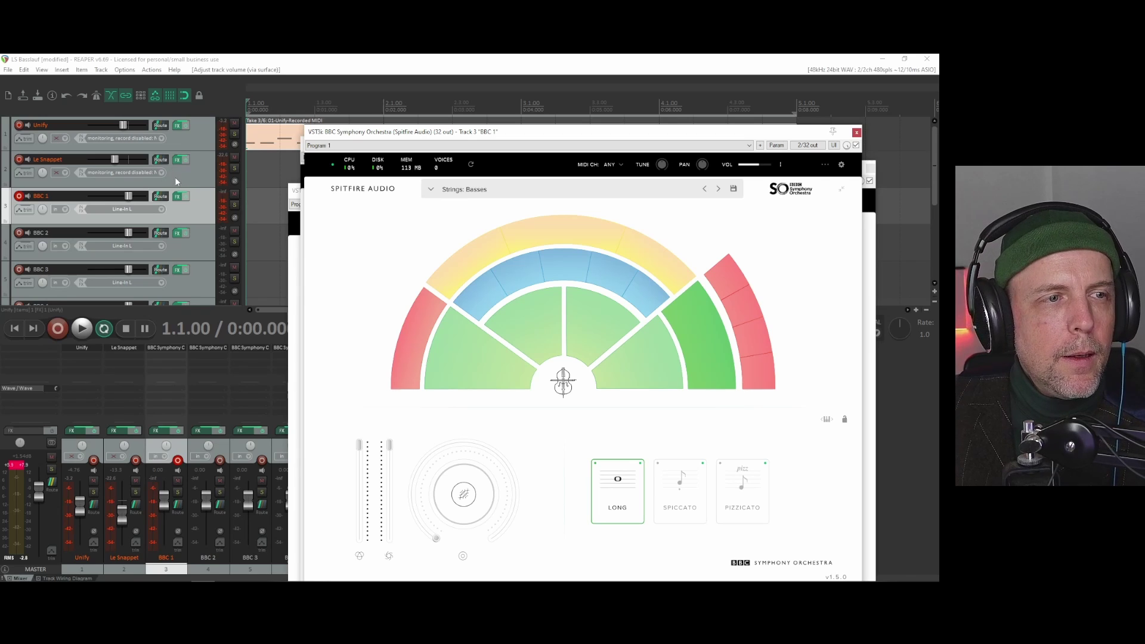
scroll(175, 175, down, 4)
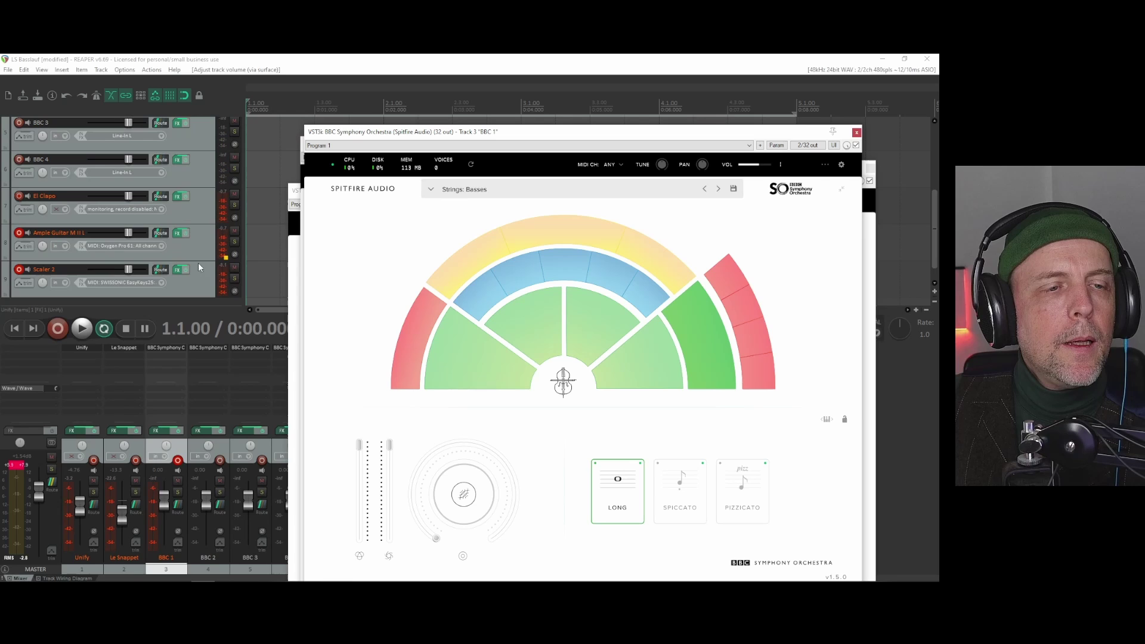
- Add a send from Scaler 2 to BBC 1 carrying only MIDI channel 2
click(162, 270)
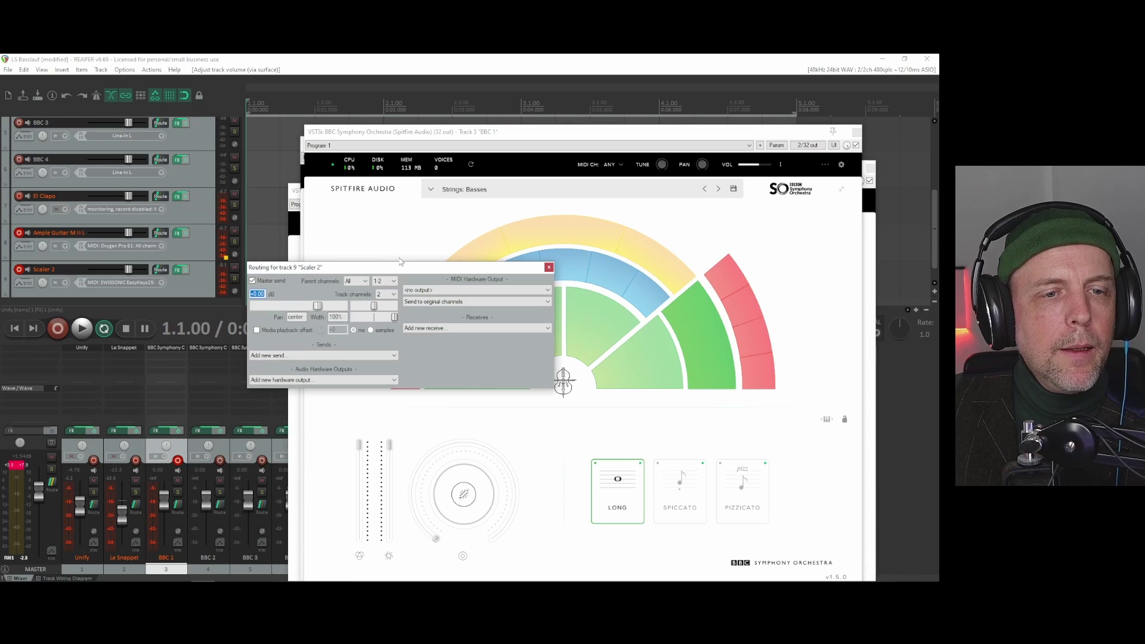
drag(385, 266, 385, 175)
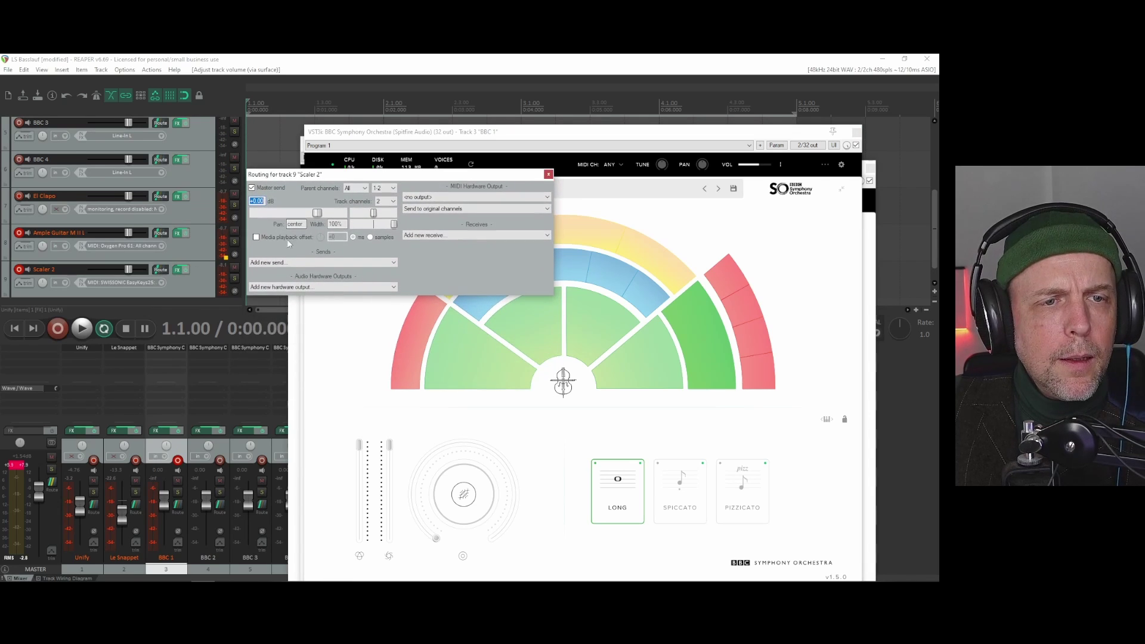
click(397, 261)
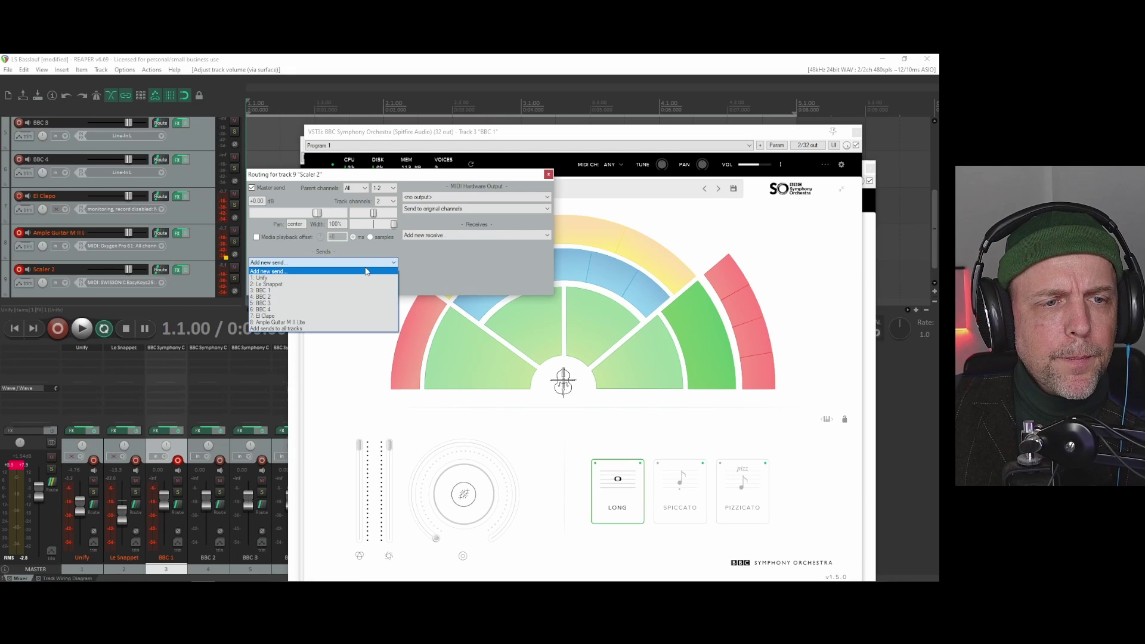
click(331, 296)
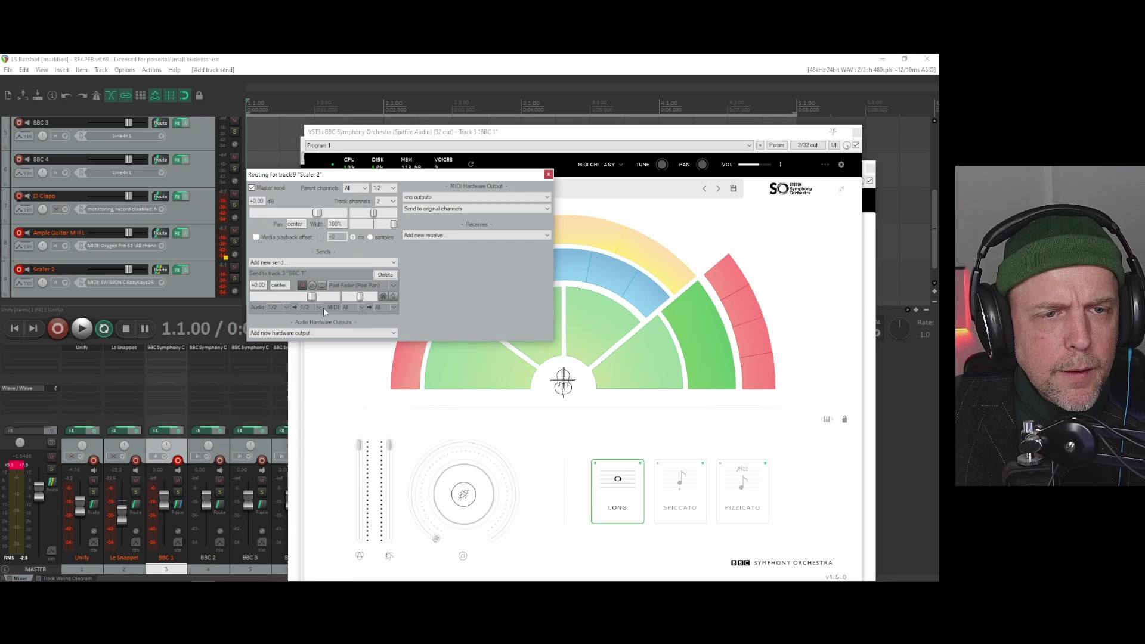
click(360, 307)
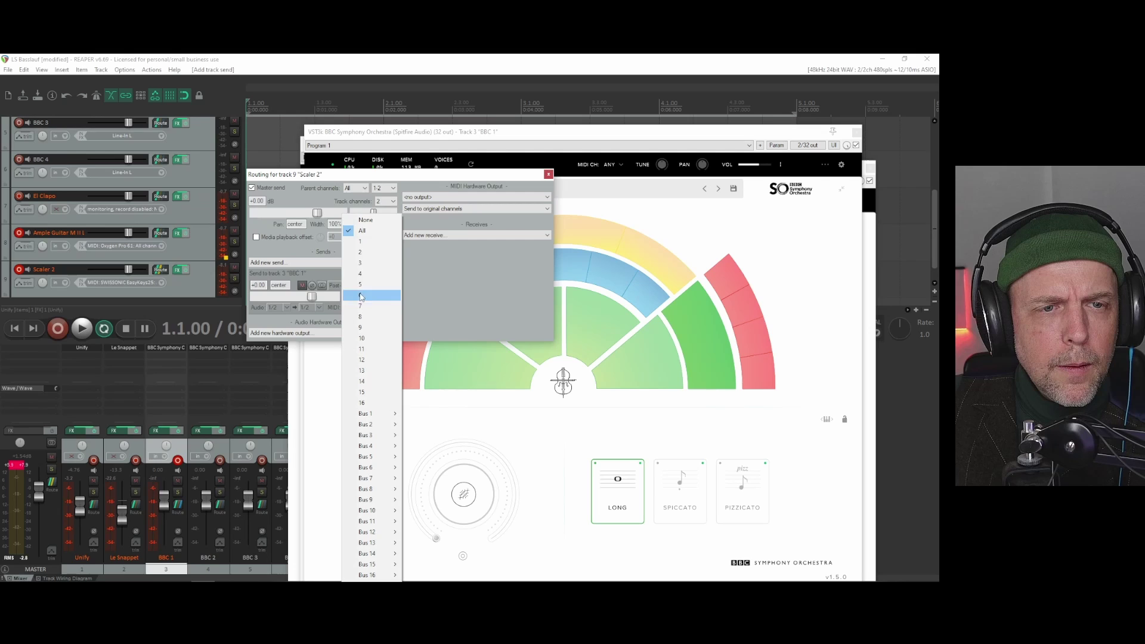
click(360, 253)
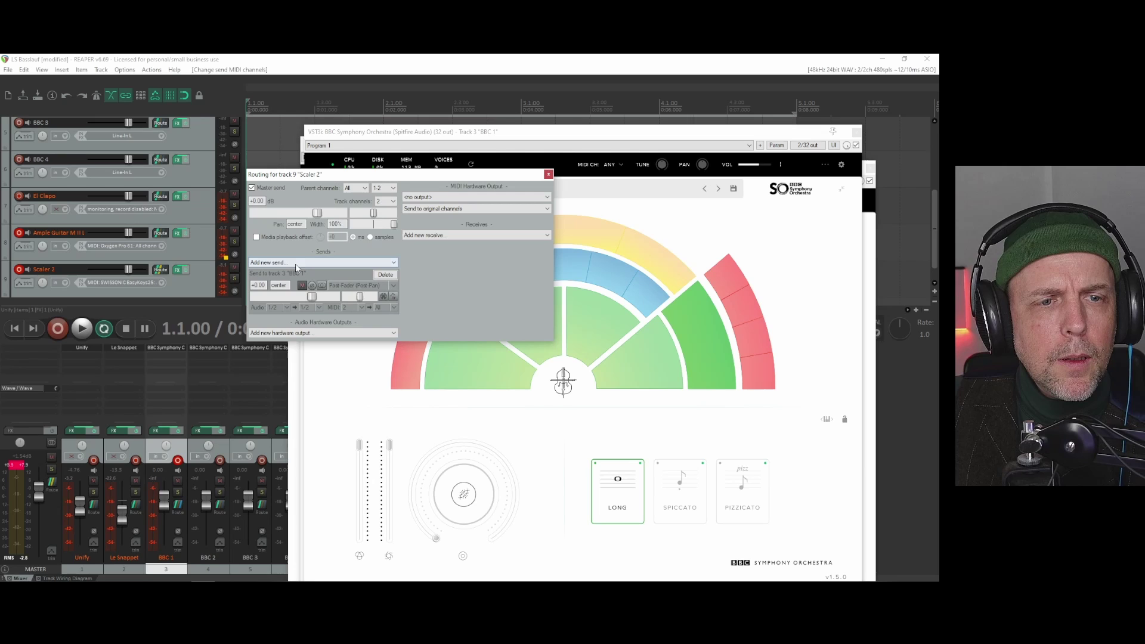
key(Escape)
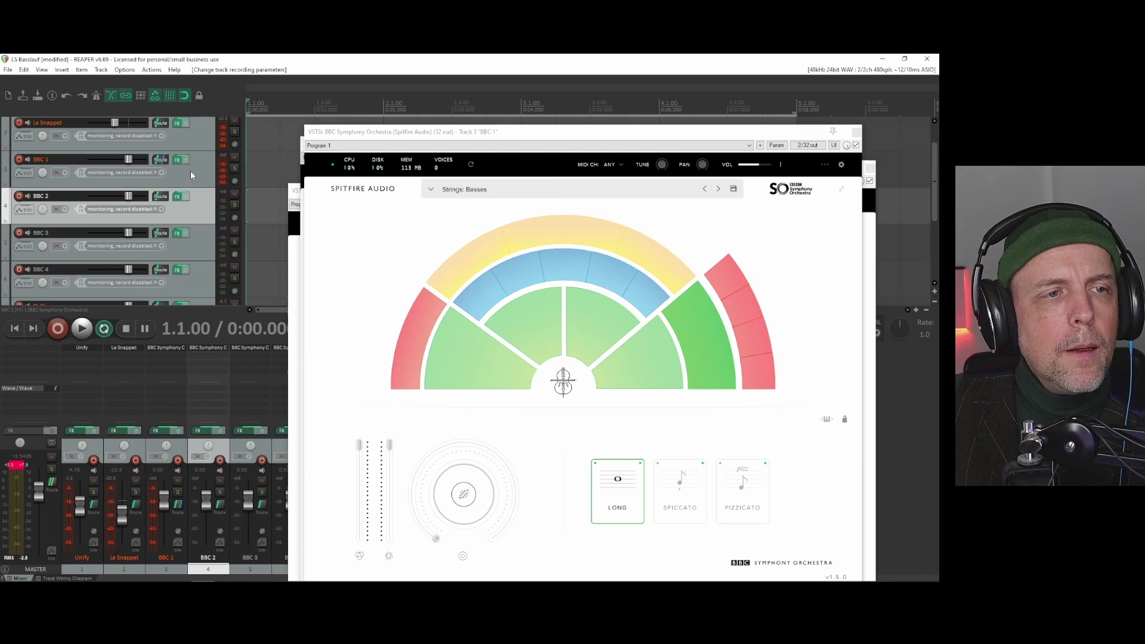
- Play and stop the project to hear the basses, rearranging the BBC instrument windows
click(486, 136)
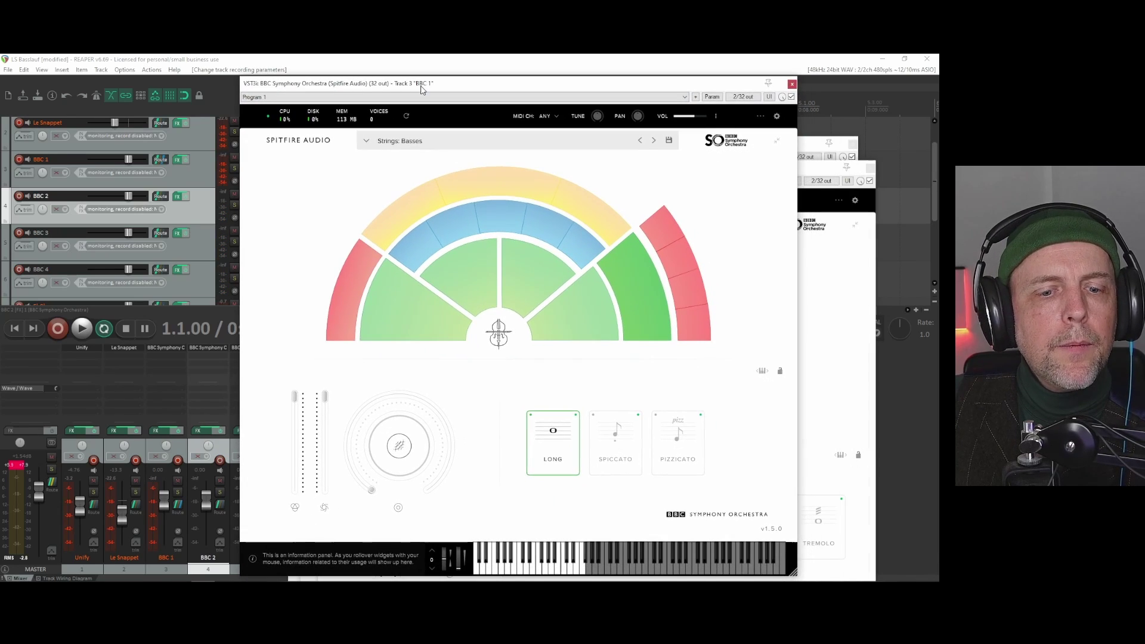
drag(486, 136, 473, 101)
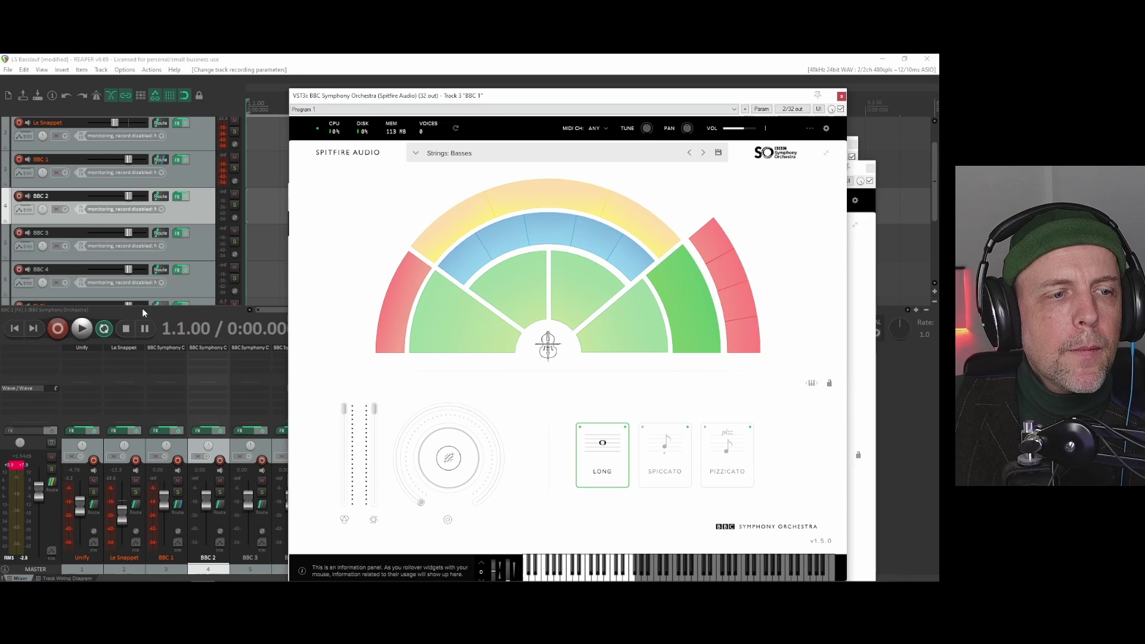
click(81, 329)
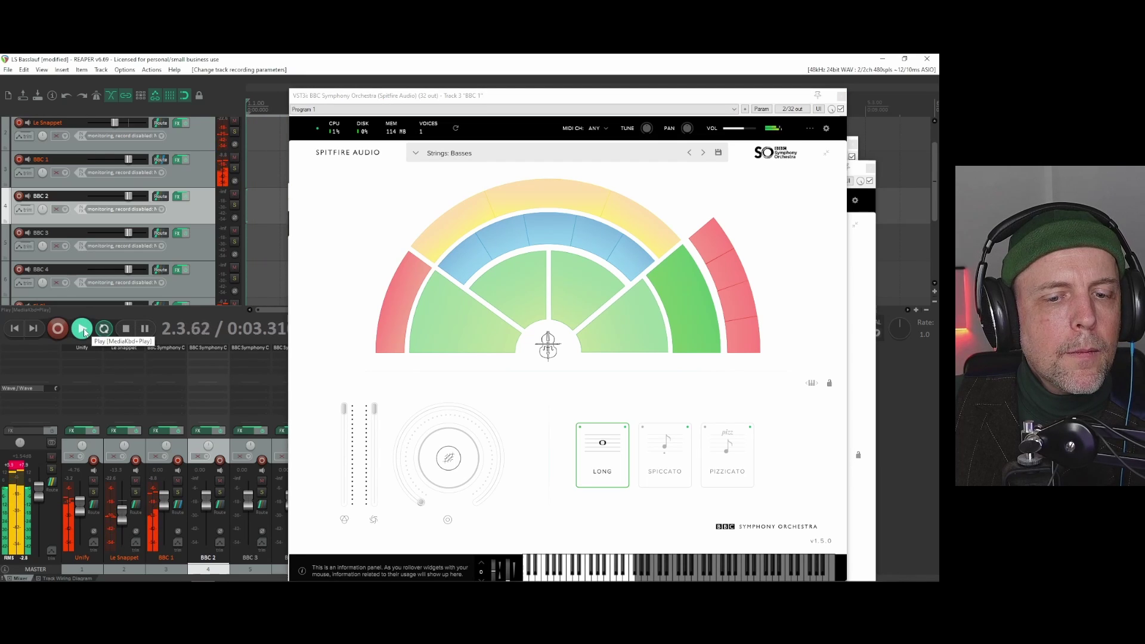
click(125, 330)
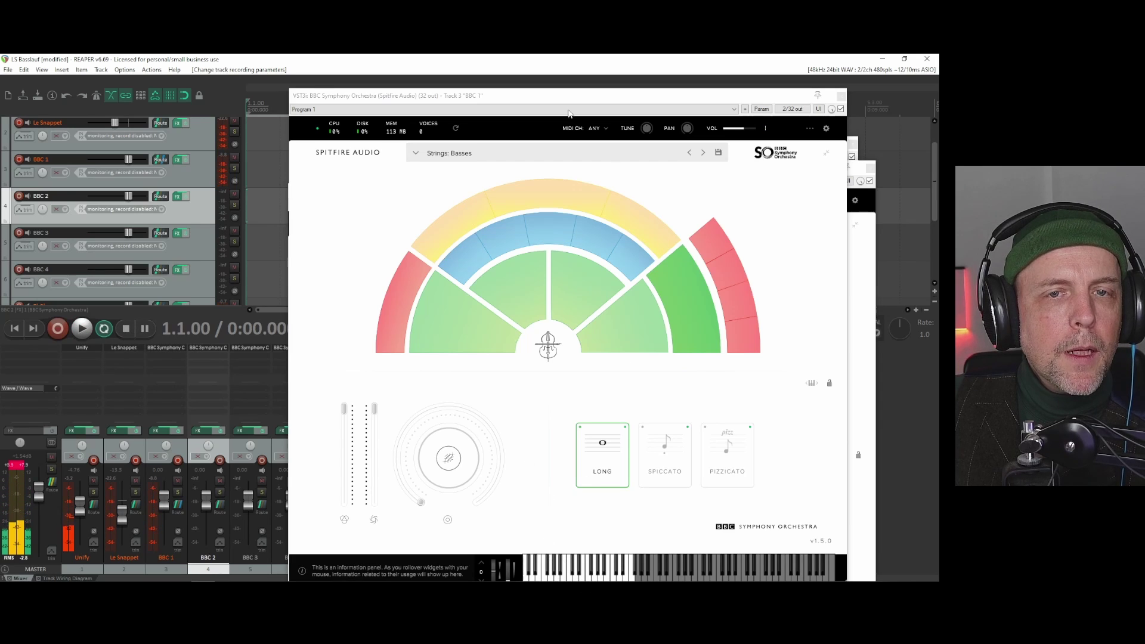
mouse_move(569, 114)
mouse_down()
mouse_move(521, 168)
mouse_move(539, 160)
mouse_up()
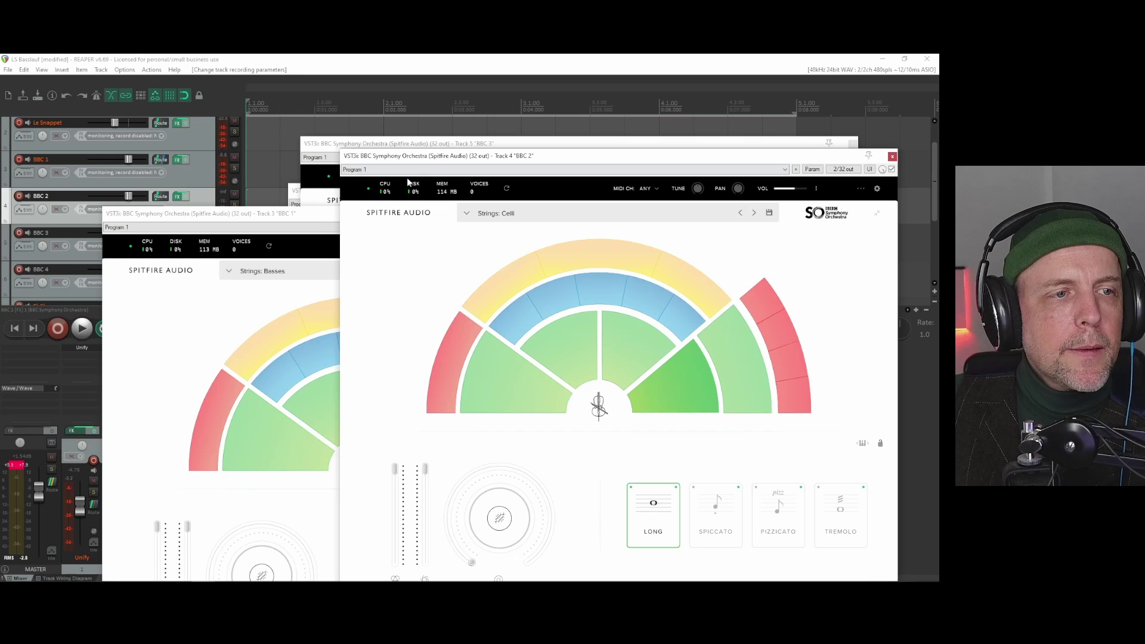
drag(310, 222, 458, 190)
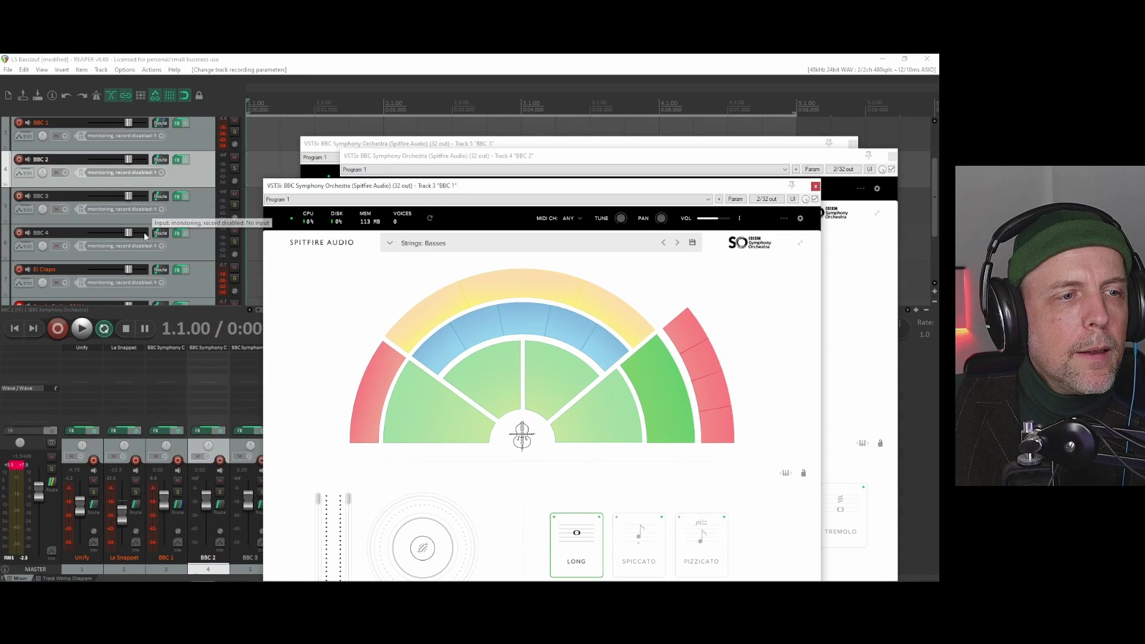
scroll(144, 260, down, 2)
scroll(145, 268, down, 1)
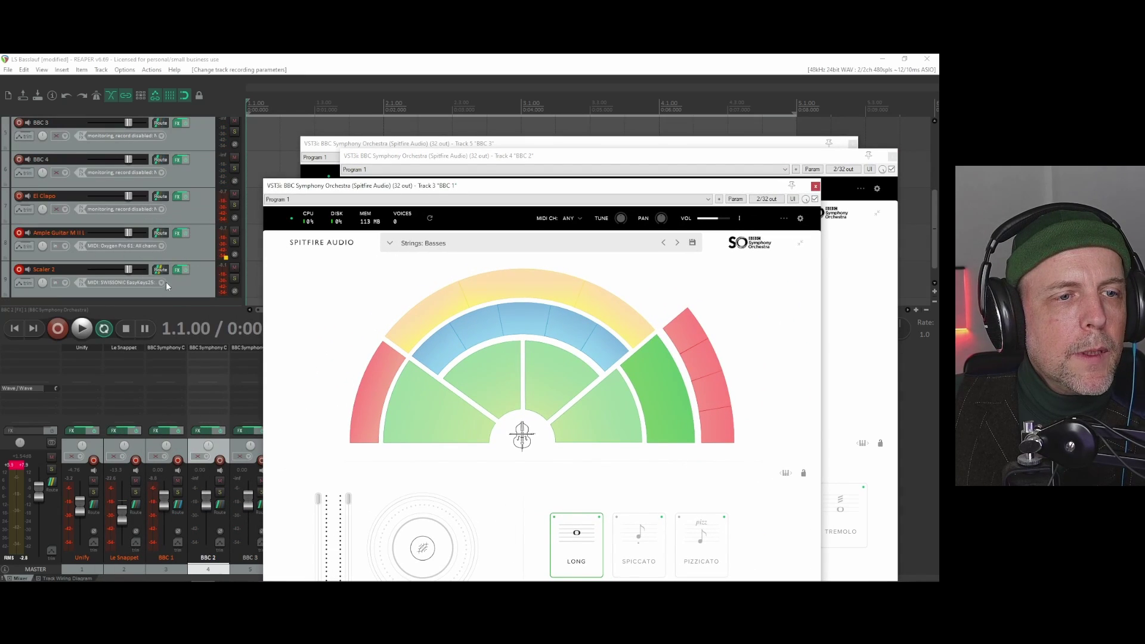
- Reopen Scaler 2's routing settings and add a send to track BBC 2
click(167, 271)
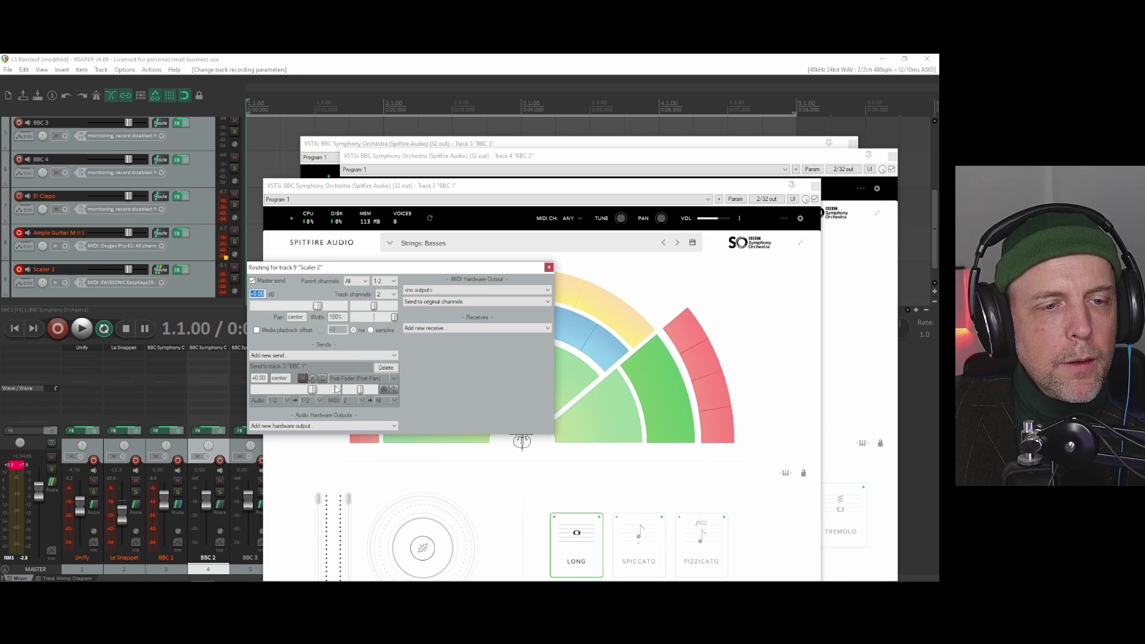
click(341, 355)
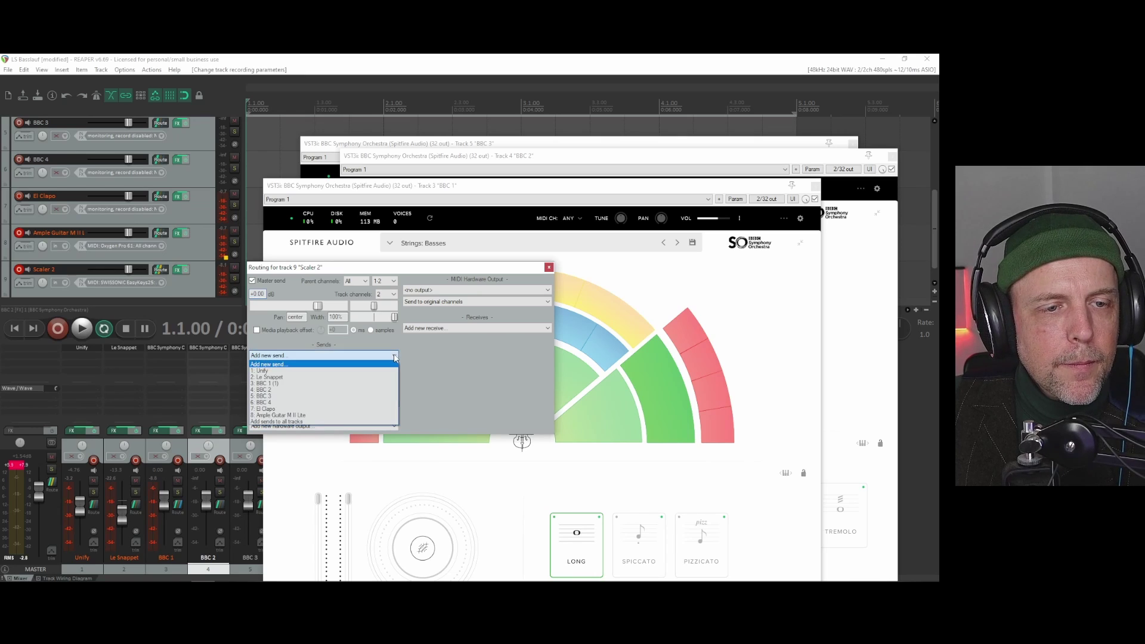
click(312, 390)
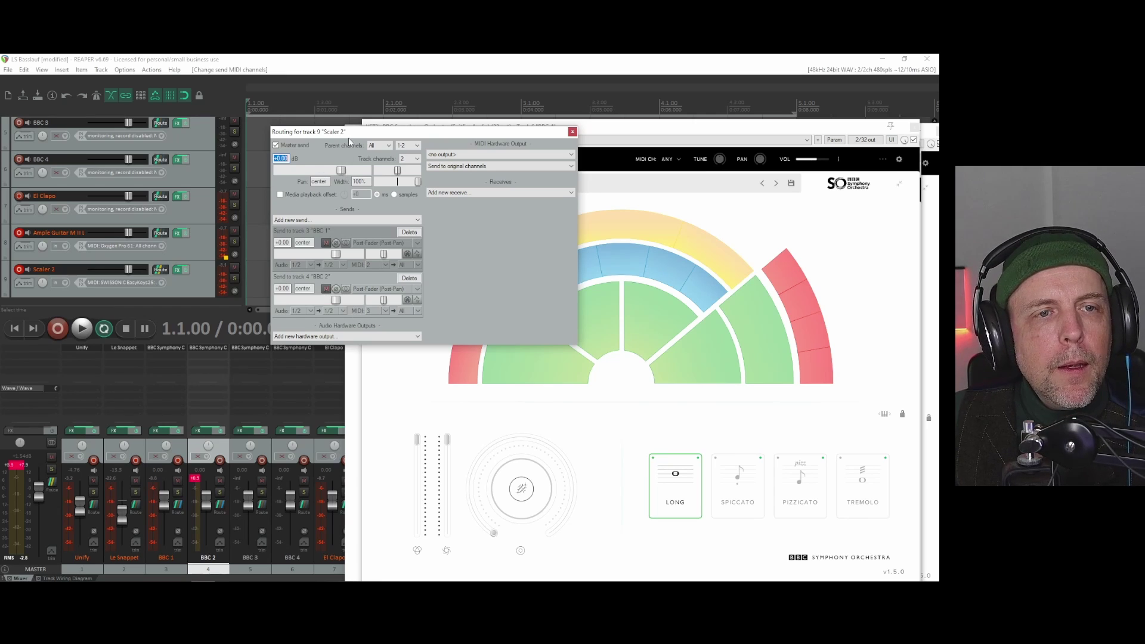
drag(355, 132, 264, 132)
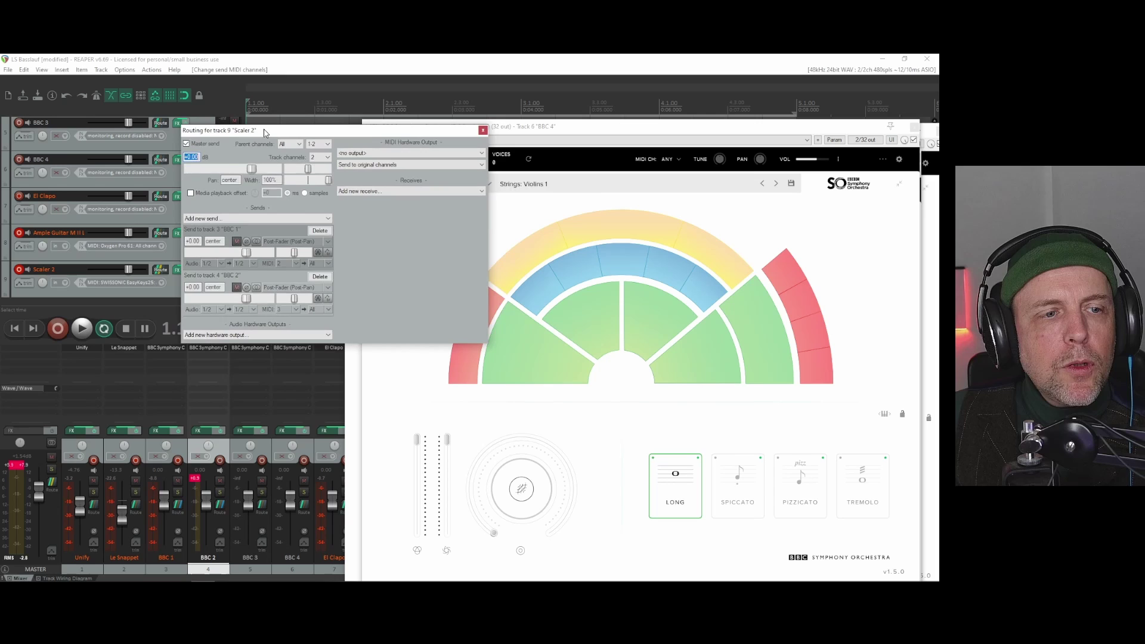
- Play the routed strings while arranging the BBC windows, including BBC 3, then stop
click(79, 330)
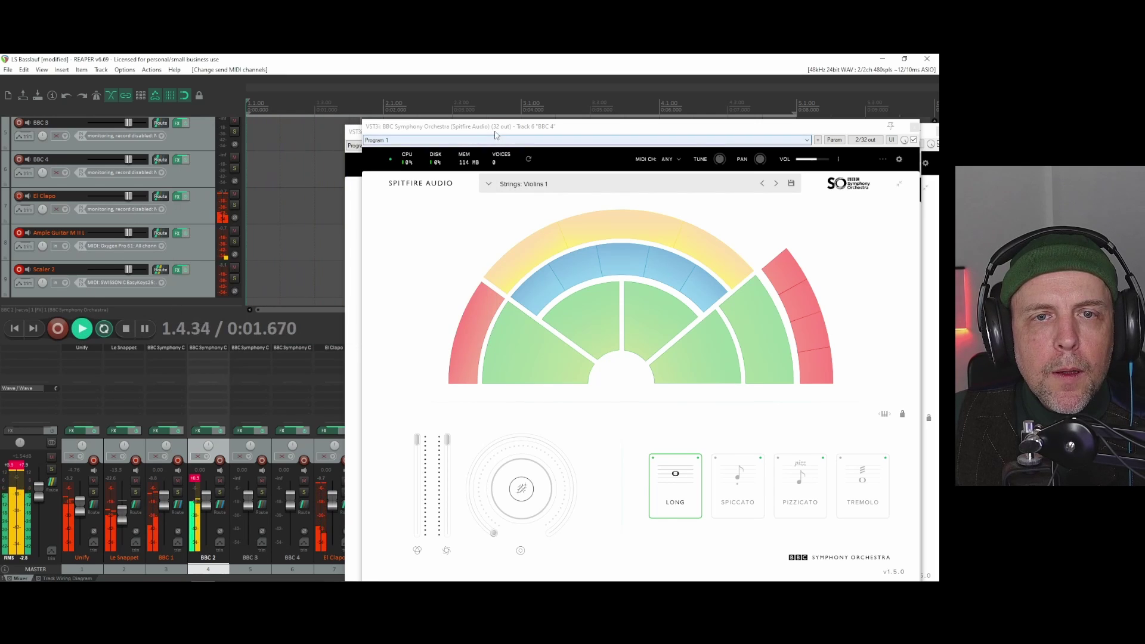
drag(495, 135, 367, 194)
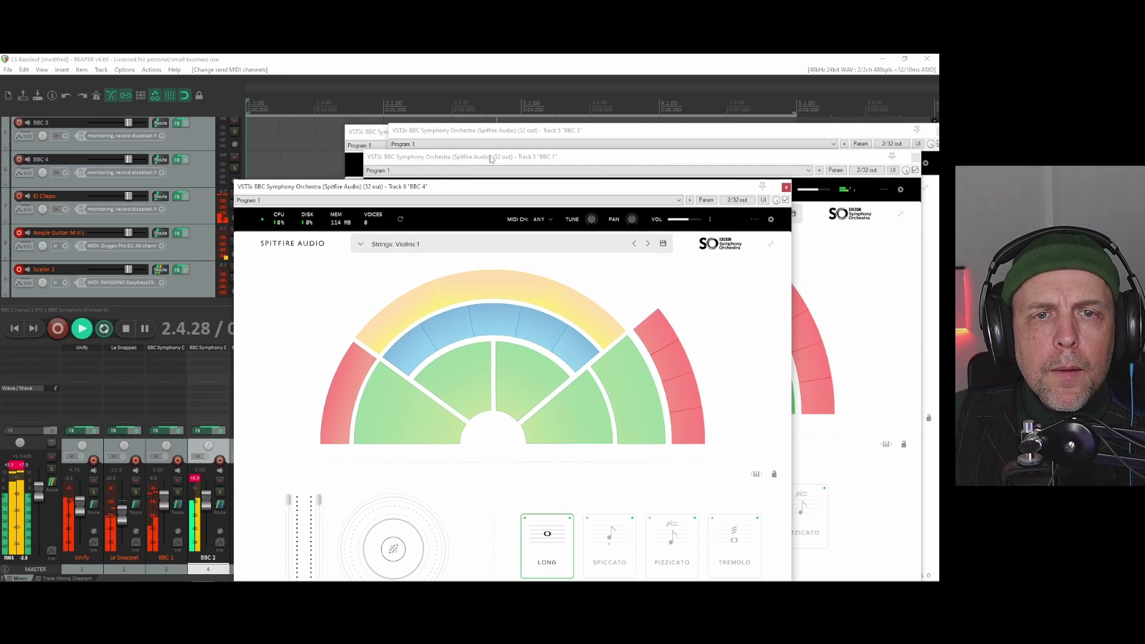
click(490, 159)
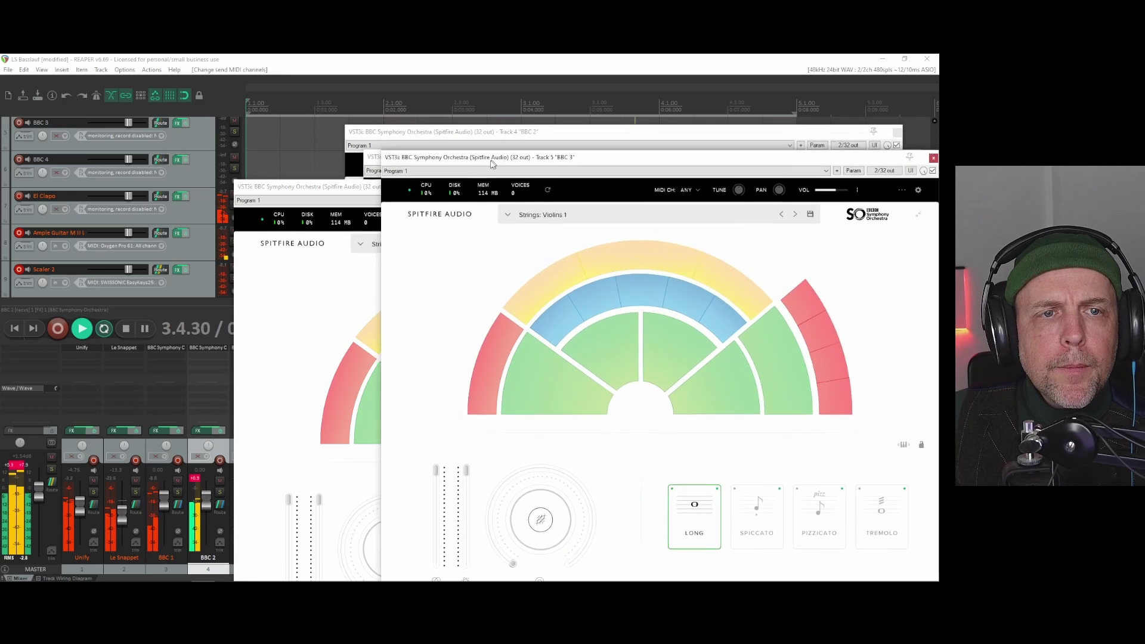
mouse_move(490, 164)
mouse_down()
mouse_move(462, 161)
mouse_move(420, 80)
mouse_up()
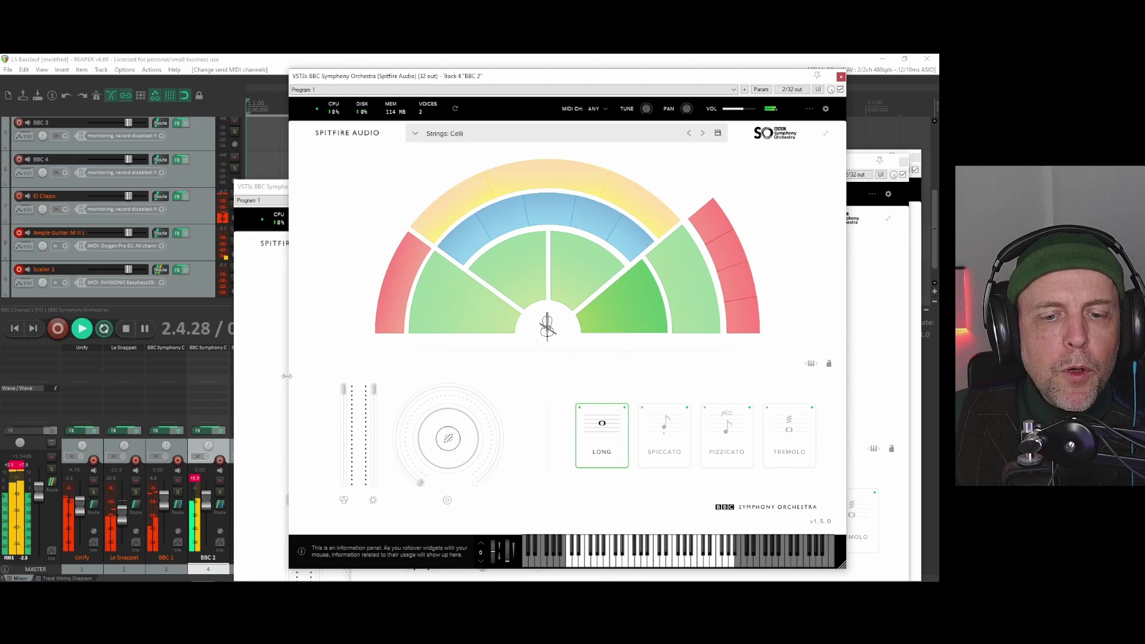
click(127, 328)
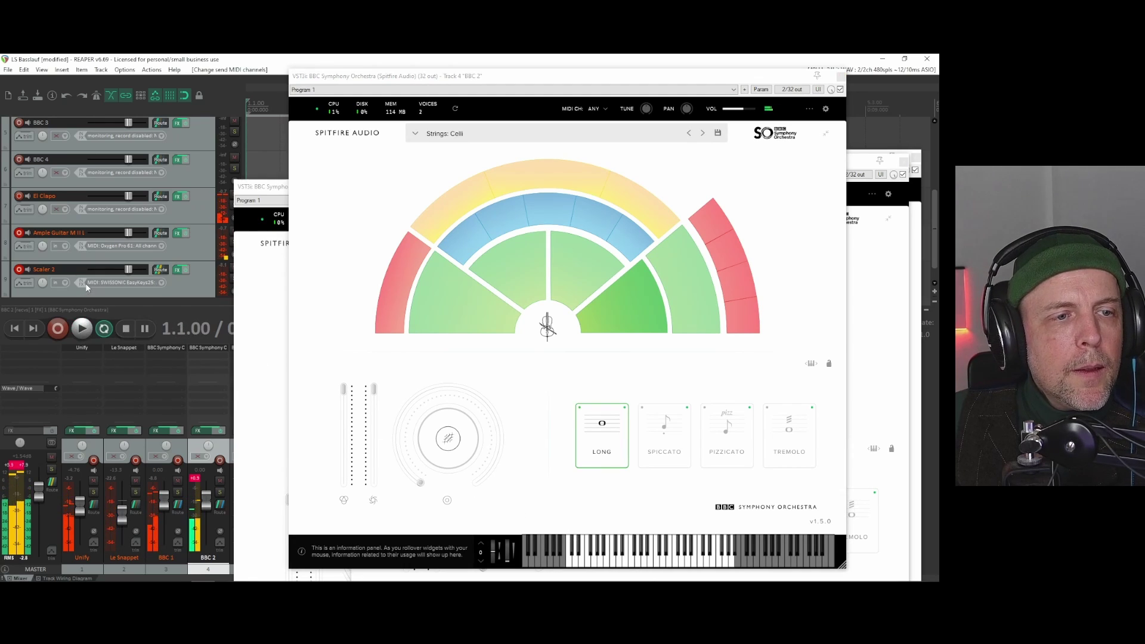
- Add a send from Scaler 2 to BBC 3 limited to MIDI channel 4
click(159, 272)
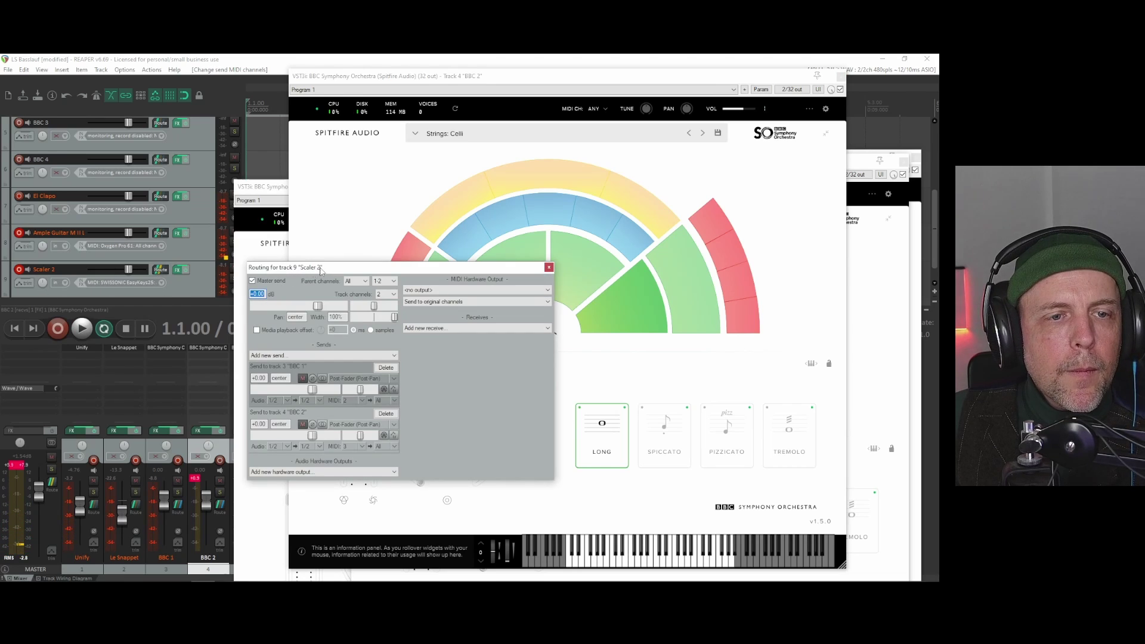
drag(320, 268, 397, 130)
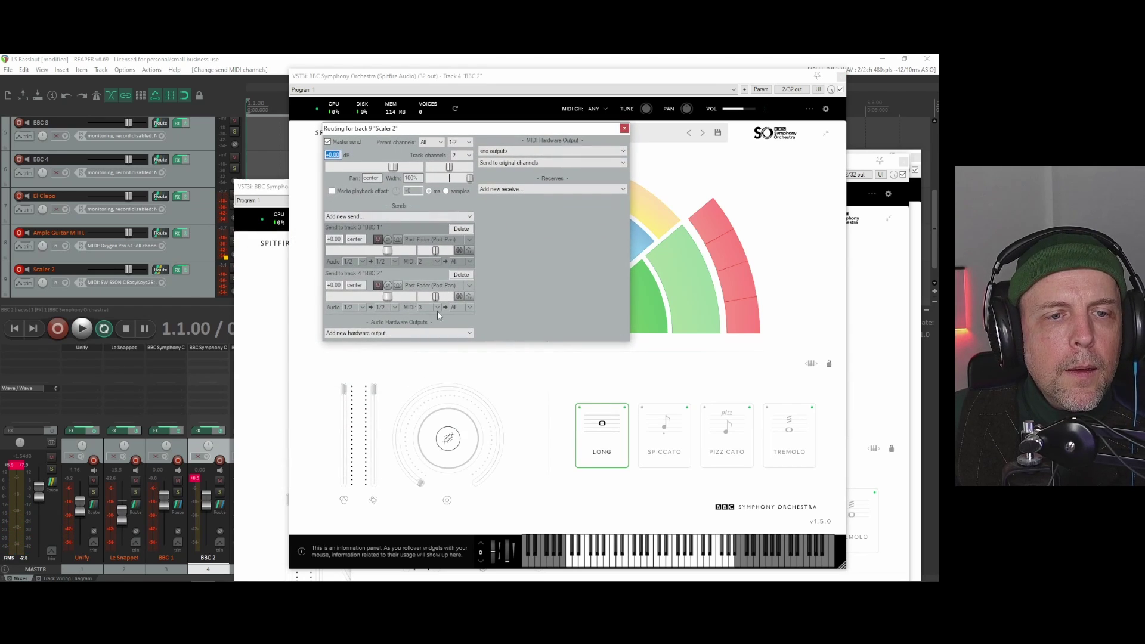
click(471, 219)
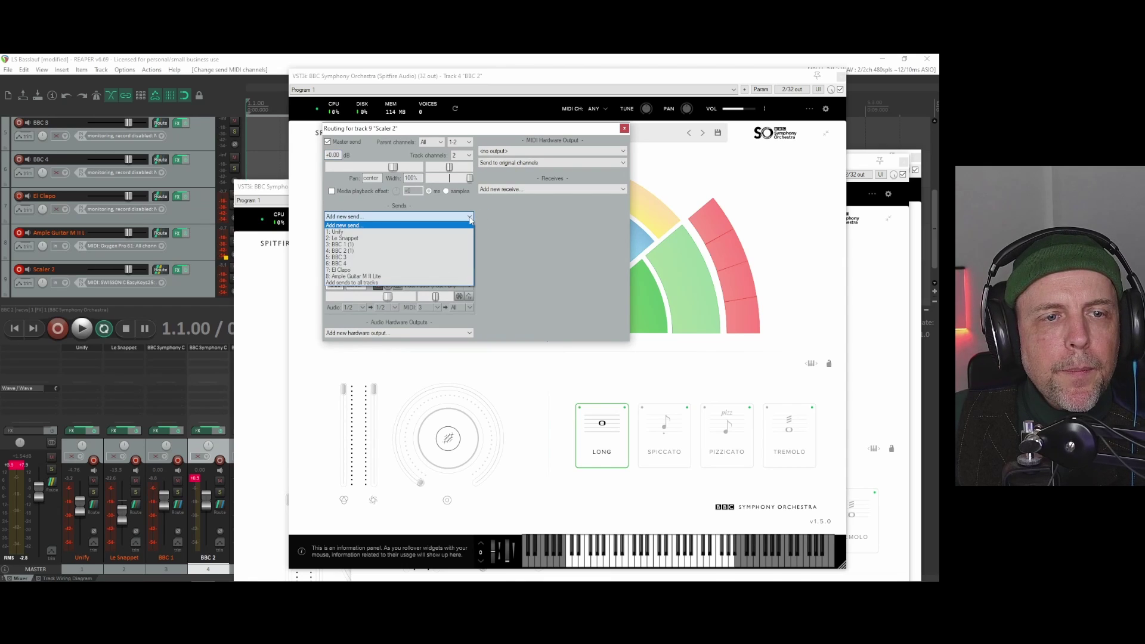
click(380, 258)
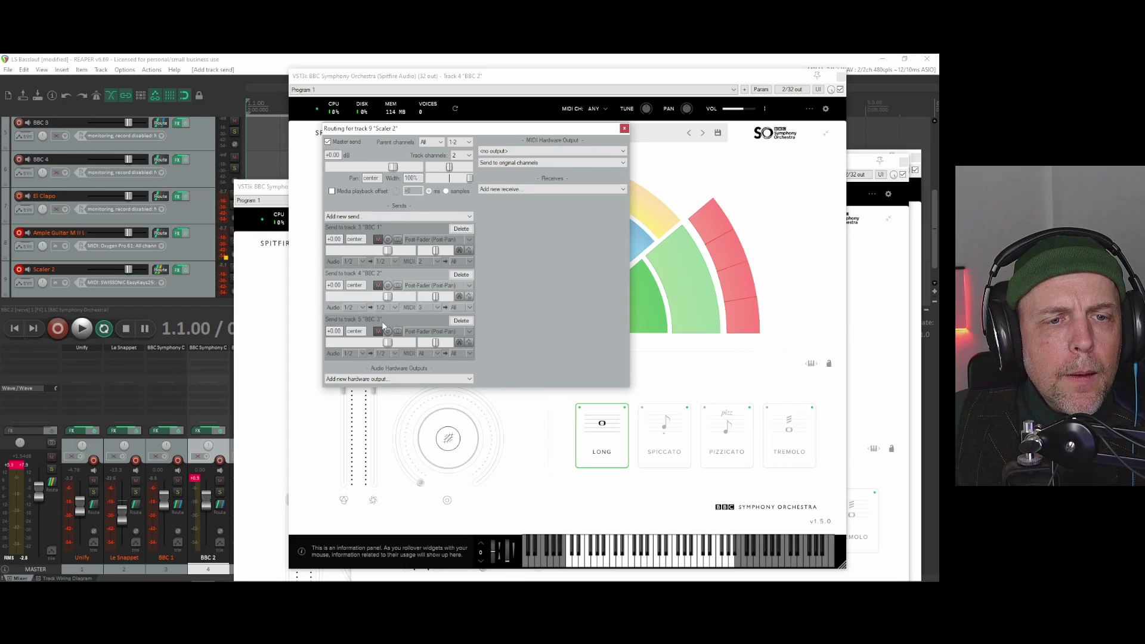
click(433, 353)
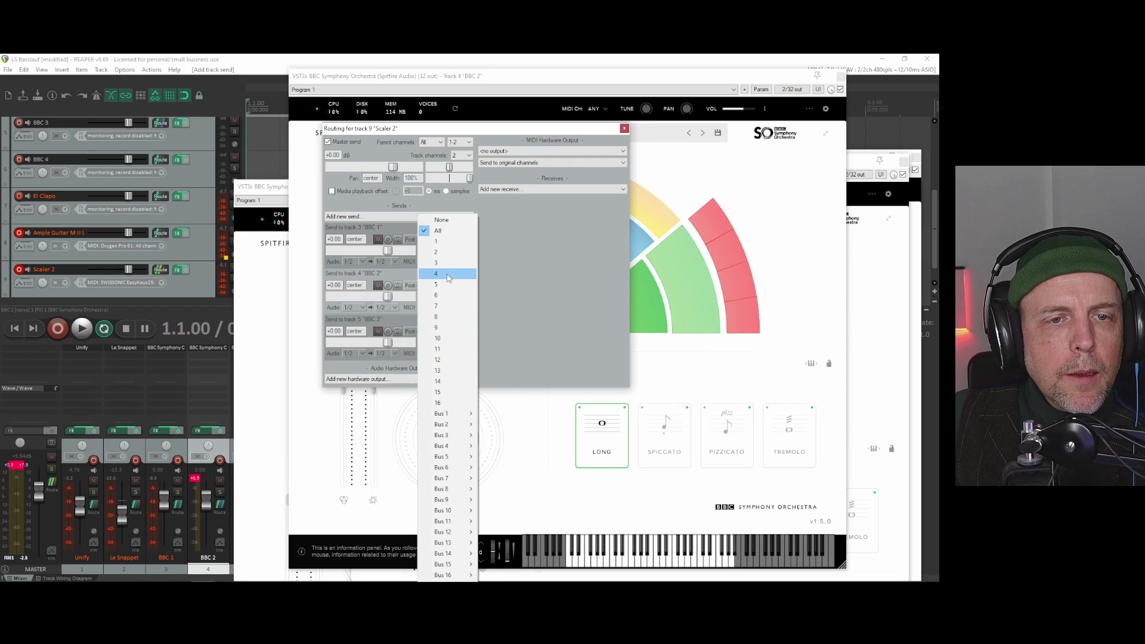
click(448, 278)
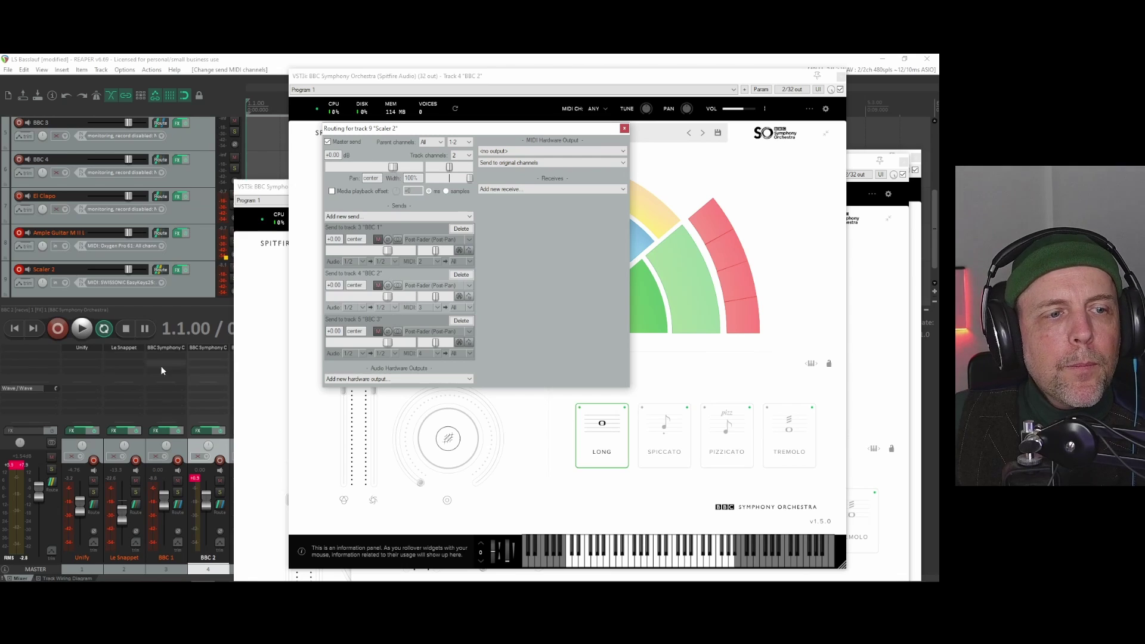
- Play the three string parts, checking the Violins 1, Celli and BBC 3 windows, then stop
click(82, 334)
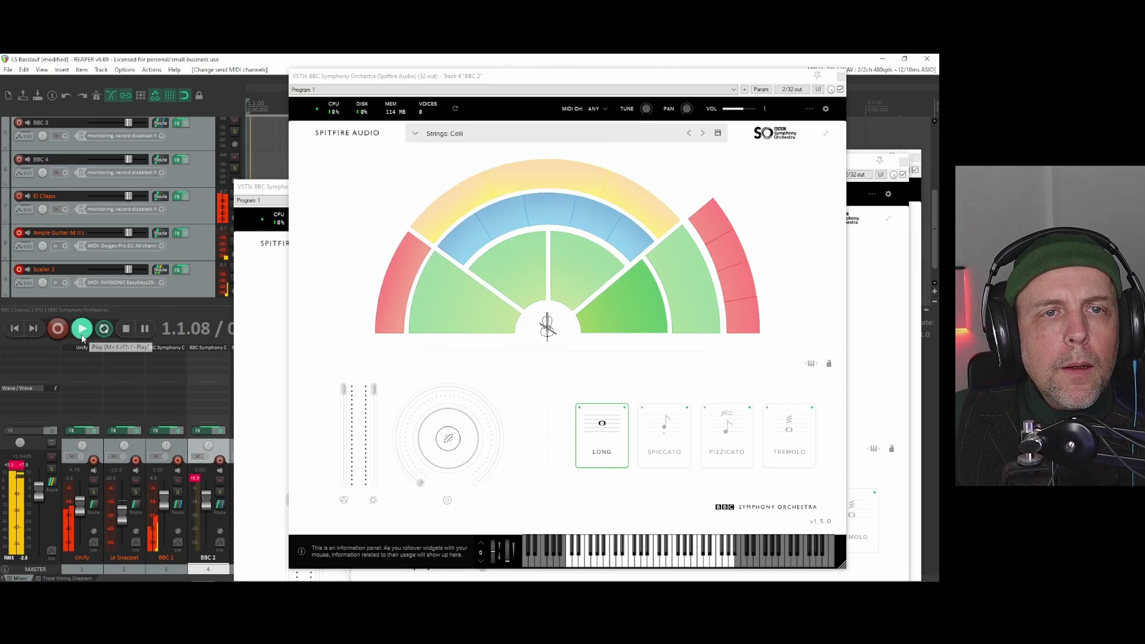
click(267, 190)
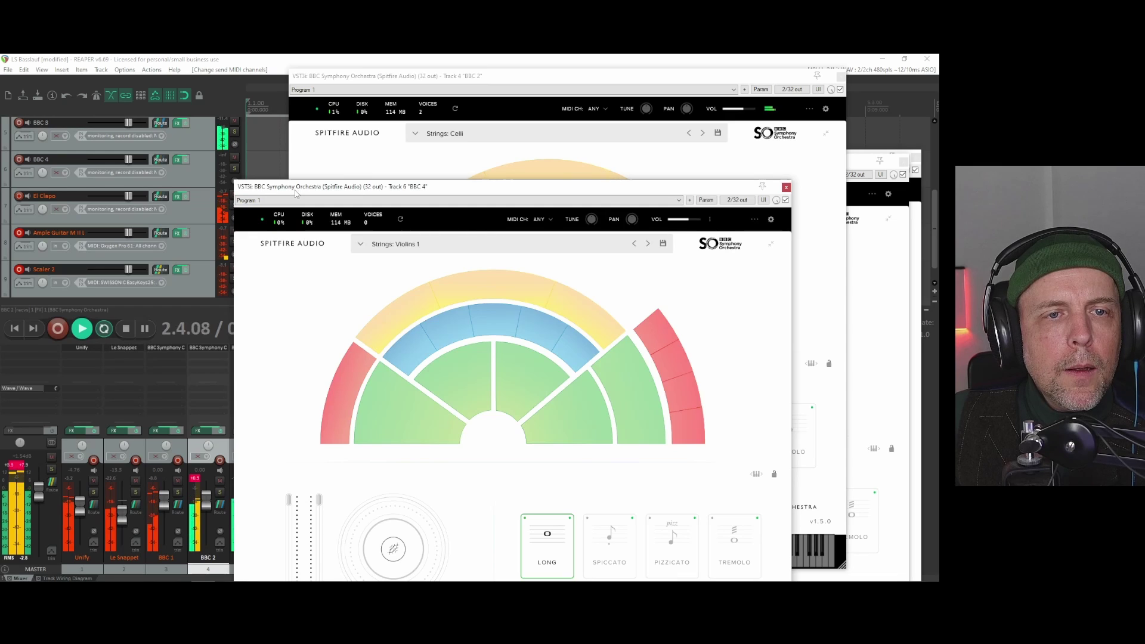
click(394, 89)
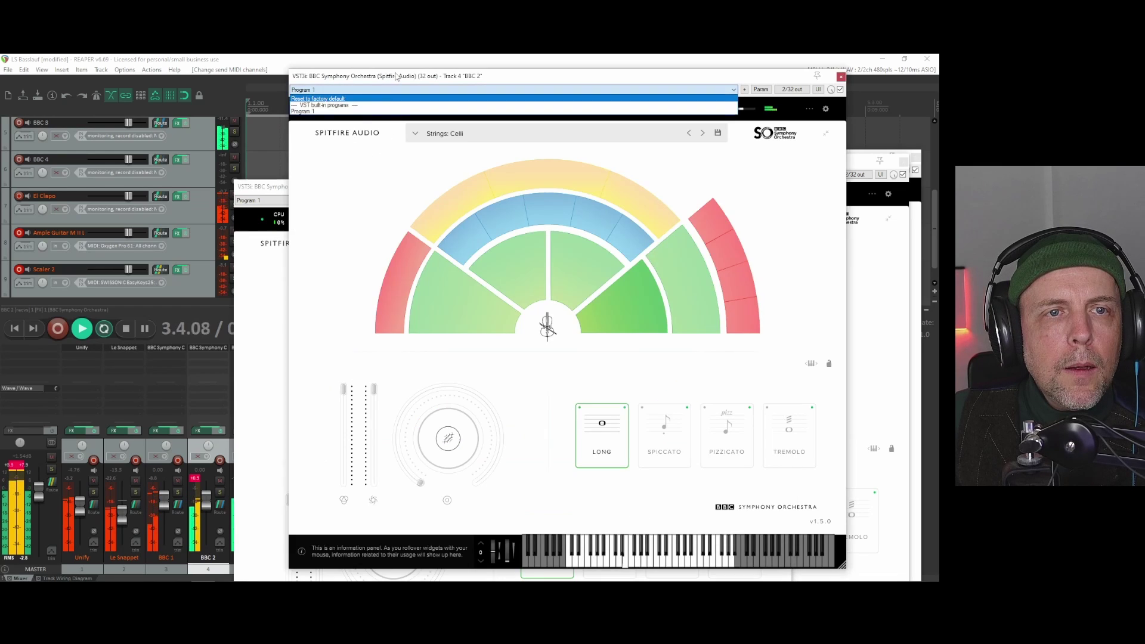
click(396, 77)
drag(397, 77, 339, 186)
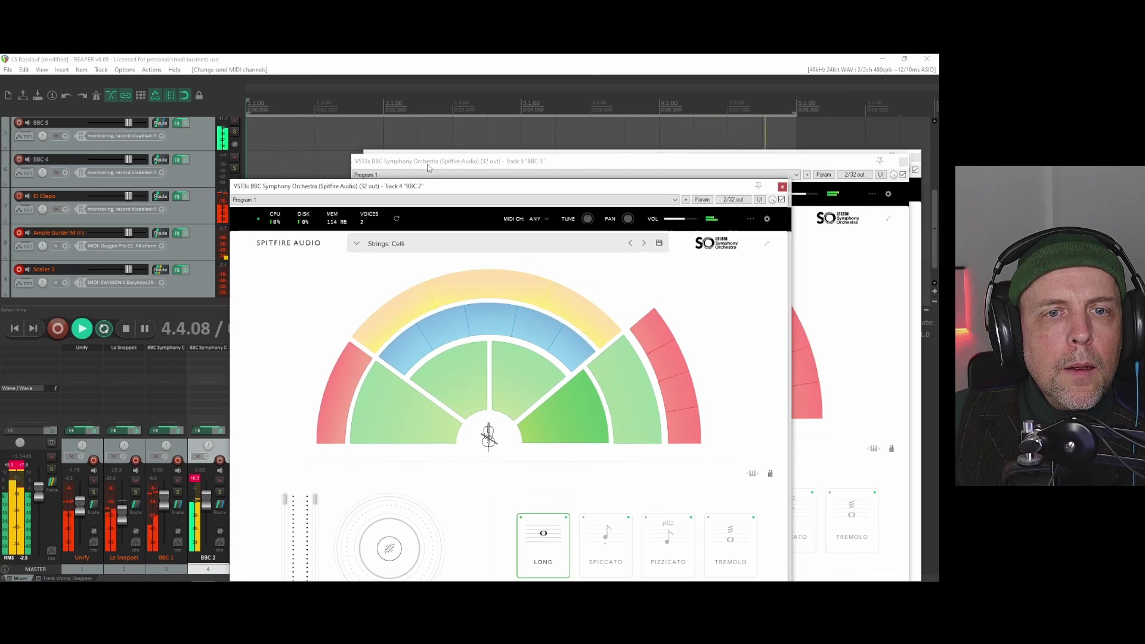
drag(428, 167, 316, 77)
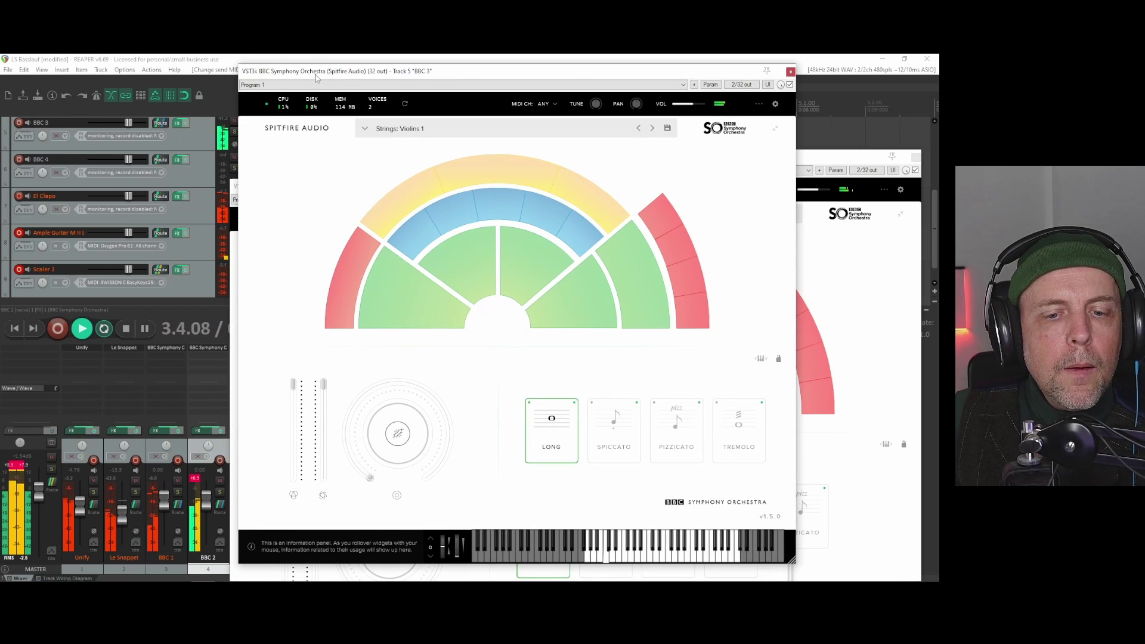
click(125, 330)
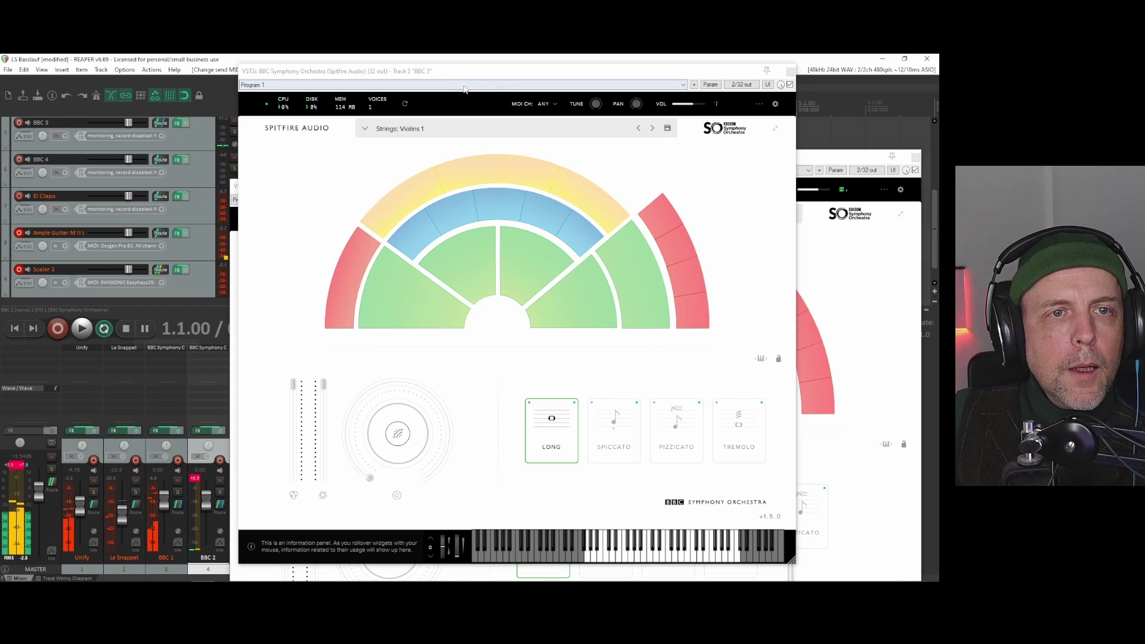
- Add a send from Scaler 2 to BBC 4 on MIDI channel 5
drag(464, 87, 540, 104)
click(416, 211)
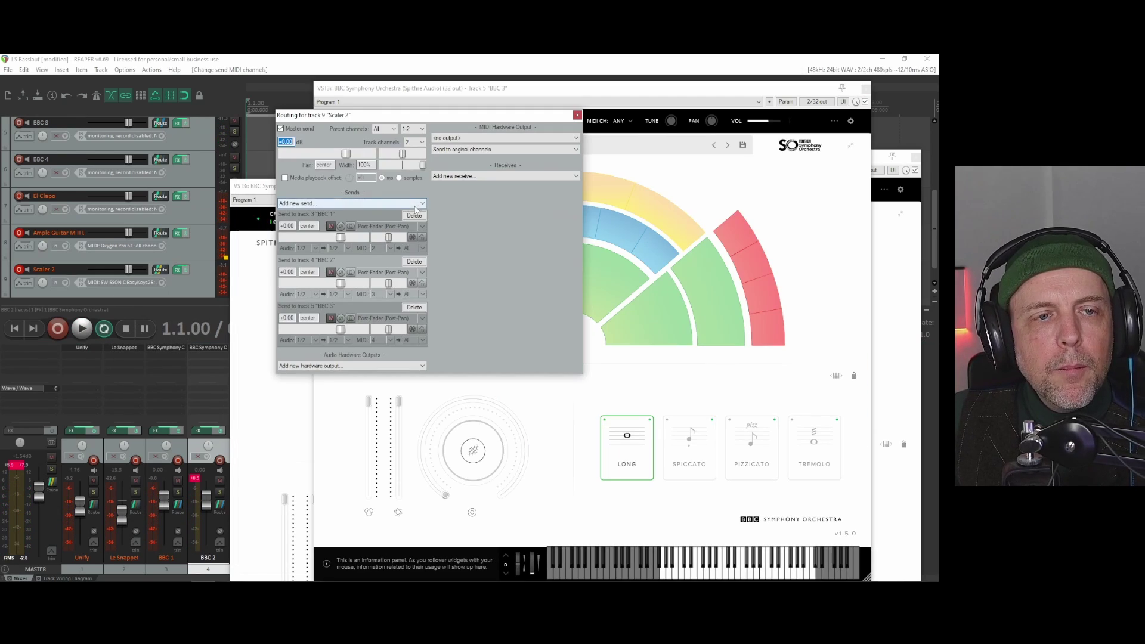
click(415, 205)
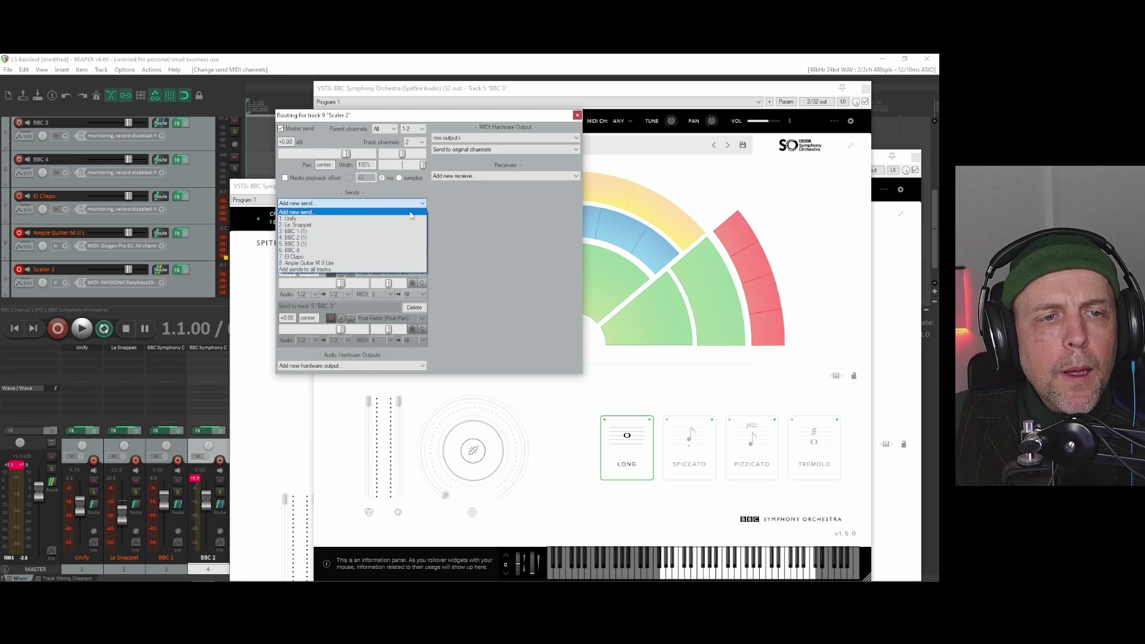
click(359, 251)
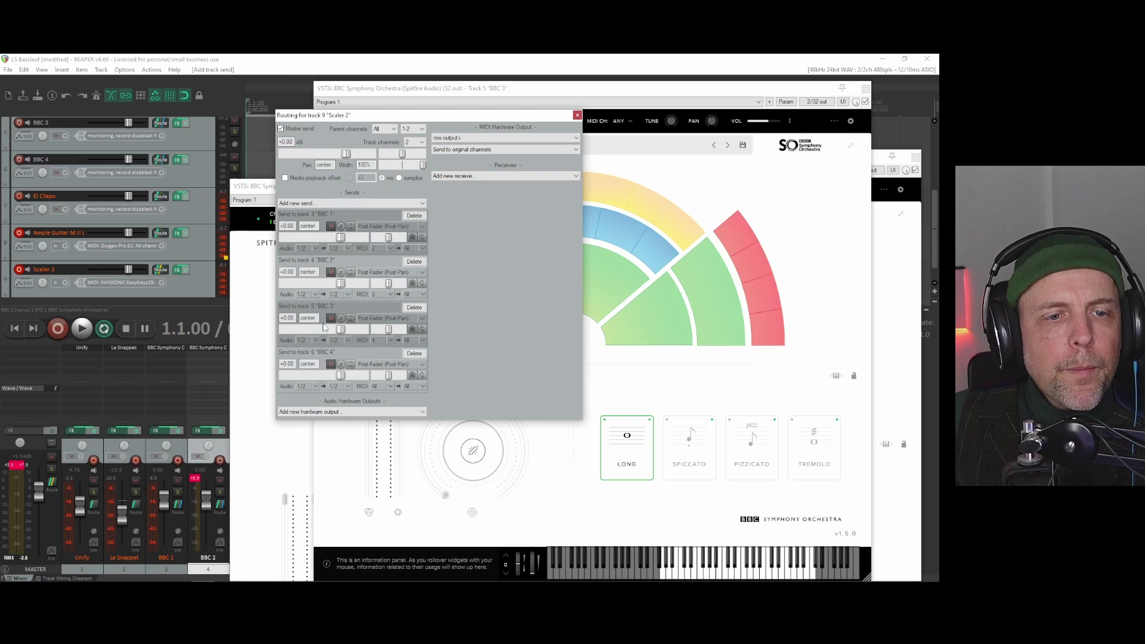
click(377, 388)
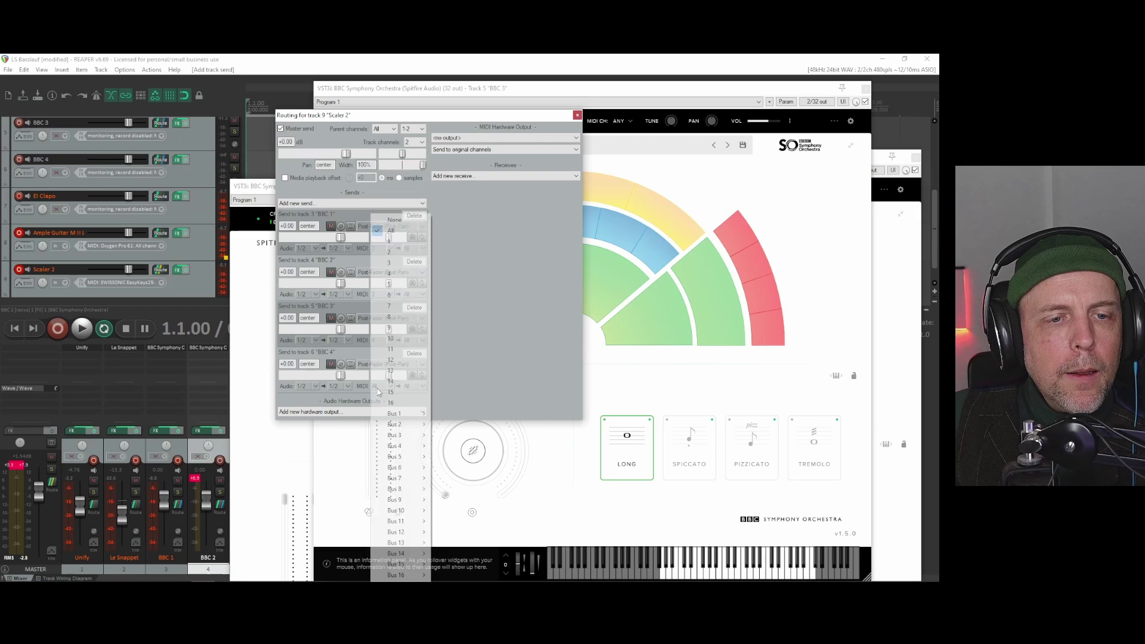
click(377, 295)
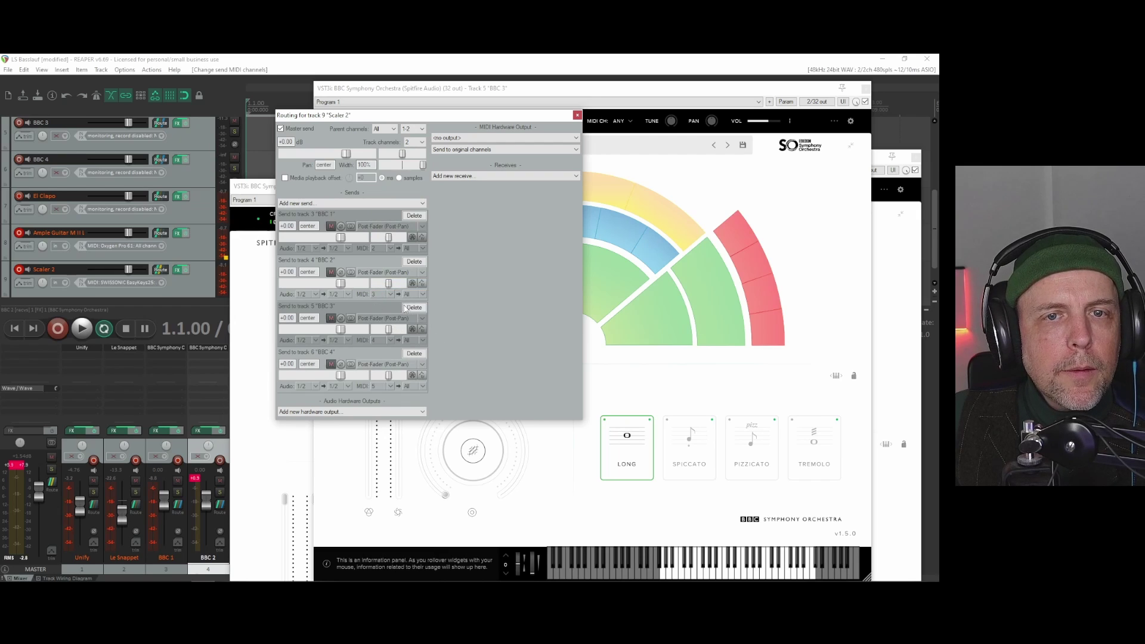
- Close the routing window, start playback, and bring Scaler 2's chord pattern into view
click(577, 116)
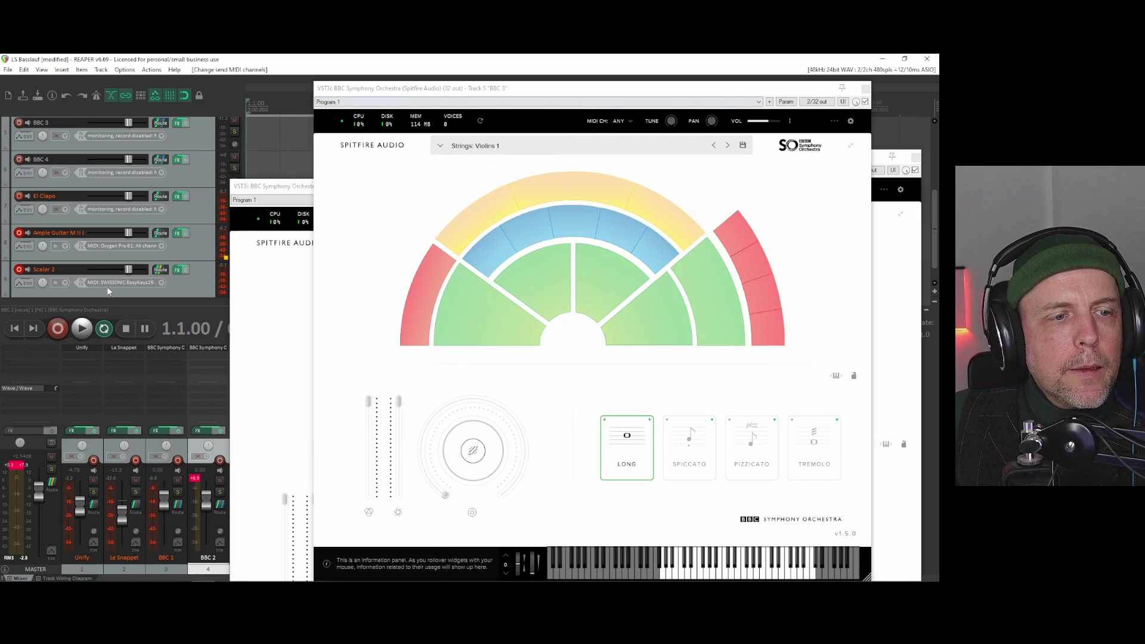
key(space)
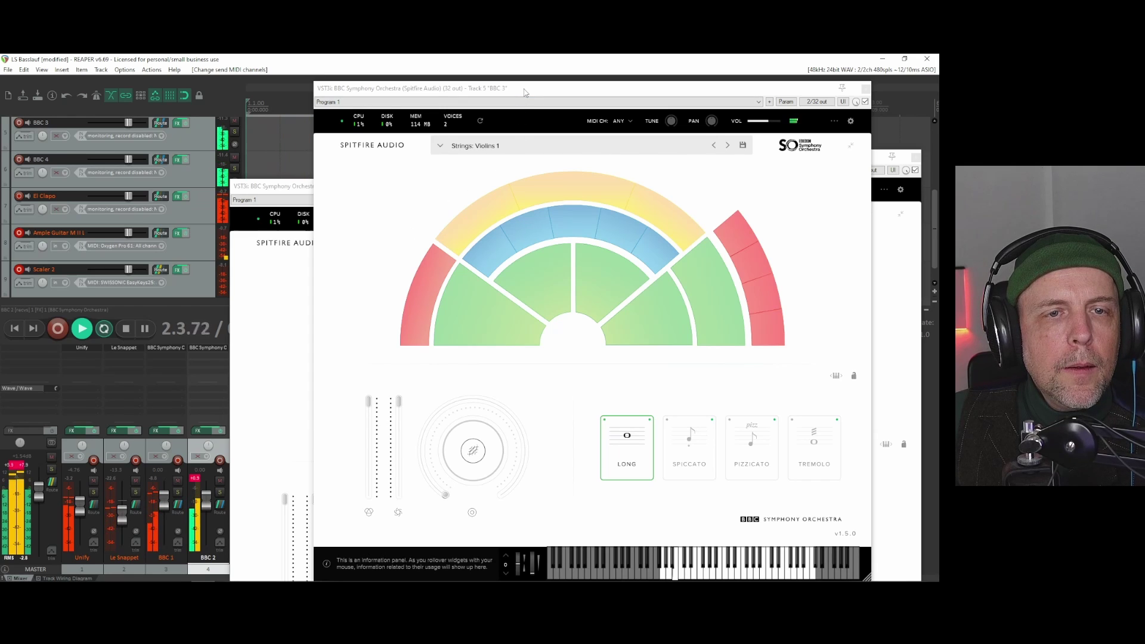
mouse_move(525, 92)
mouse_down()
mouse_move(305, 165)
mouse_move(508, 116)
mouse_up()
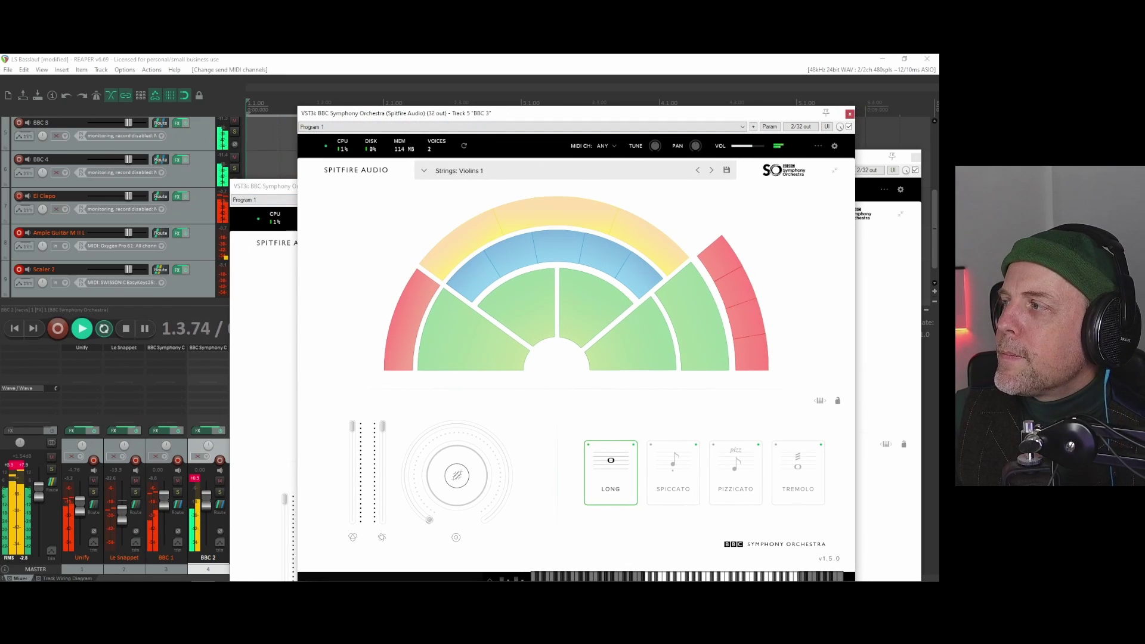
mouse_move(936, 93)
mouse_down()
mouse_move(274, 81)
mouse_move(254, 94)
mouse_up()
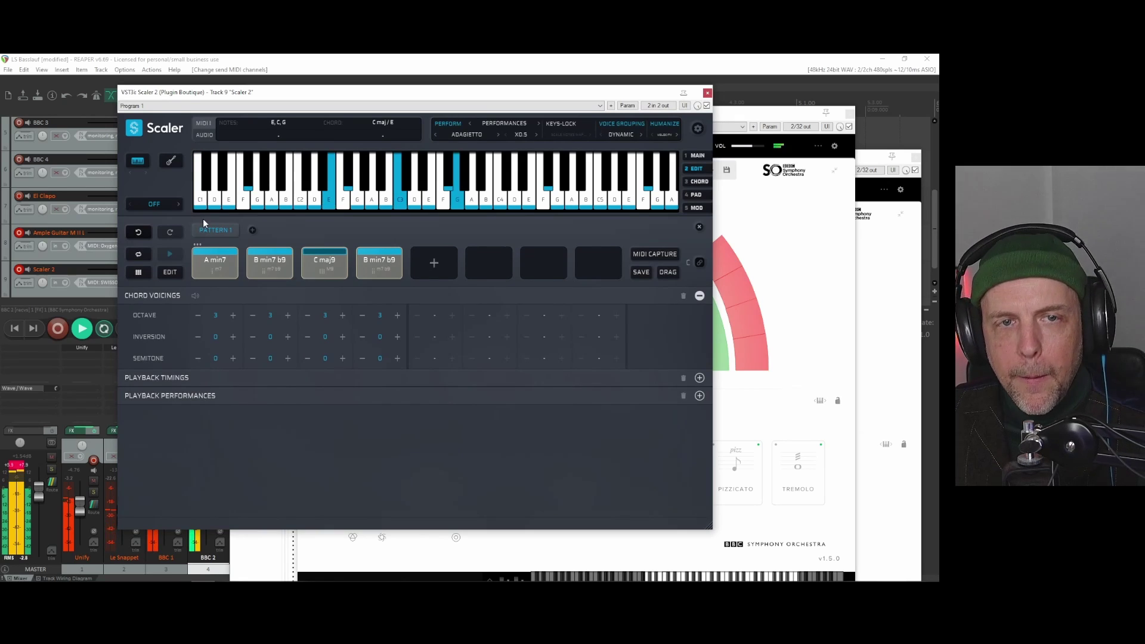
- Turn Scaler 2's PERFORM switch off to hear full chords, then back on
click(441, 122)
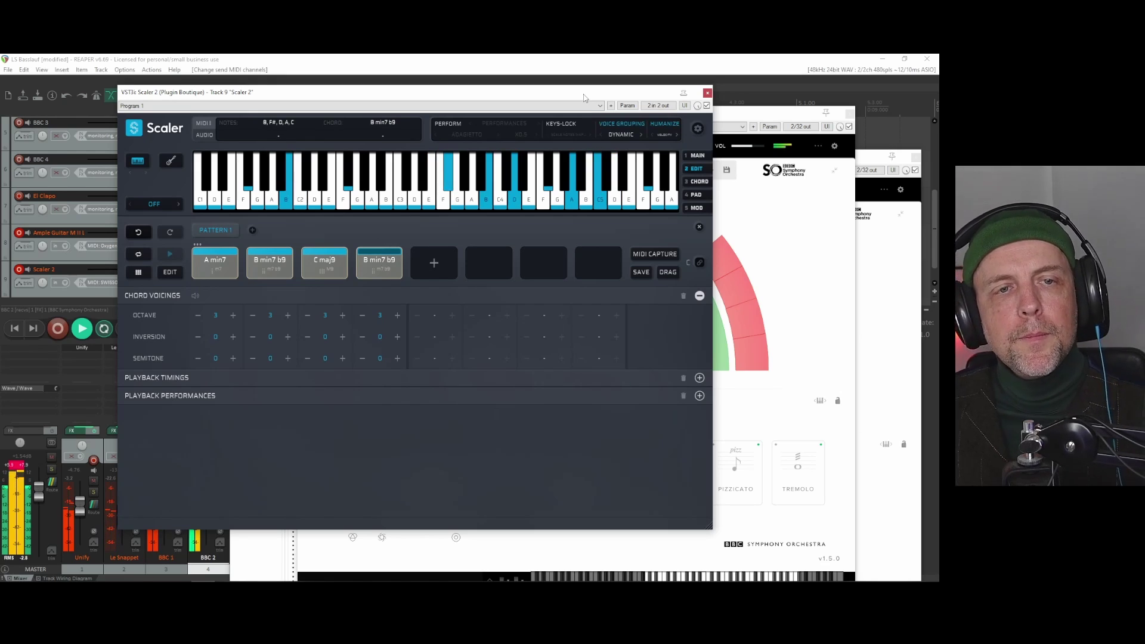
click(449, 124)
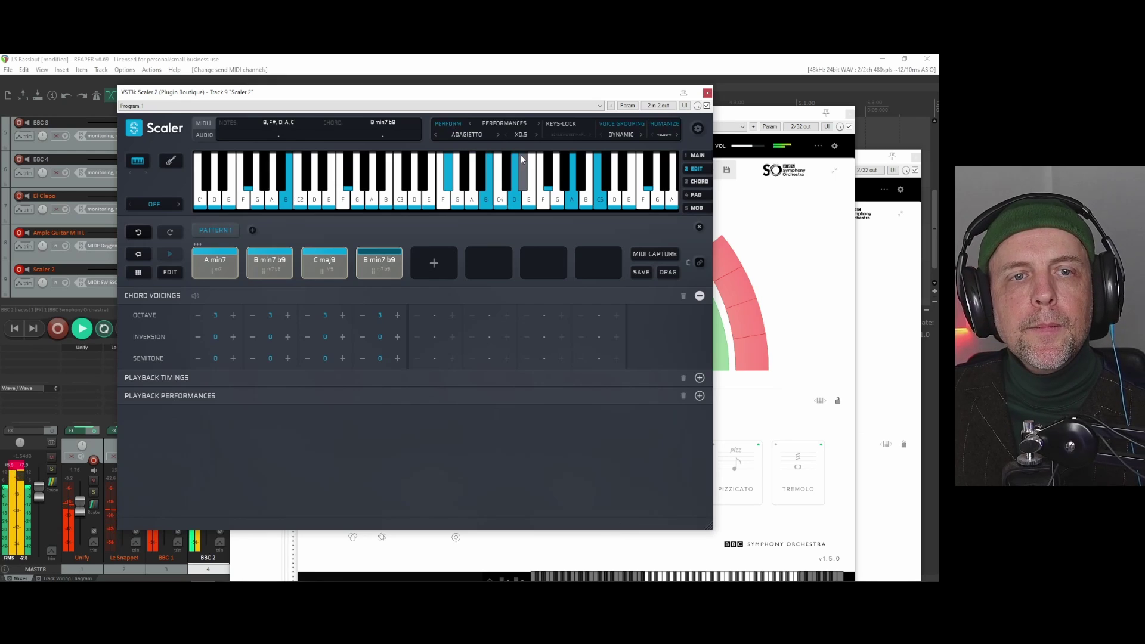